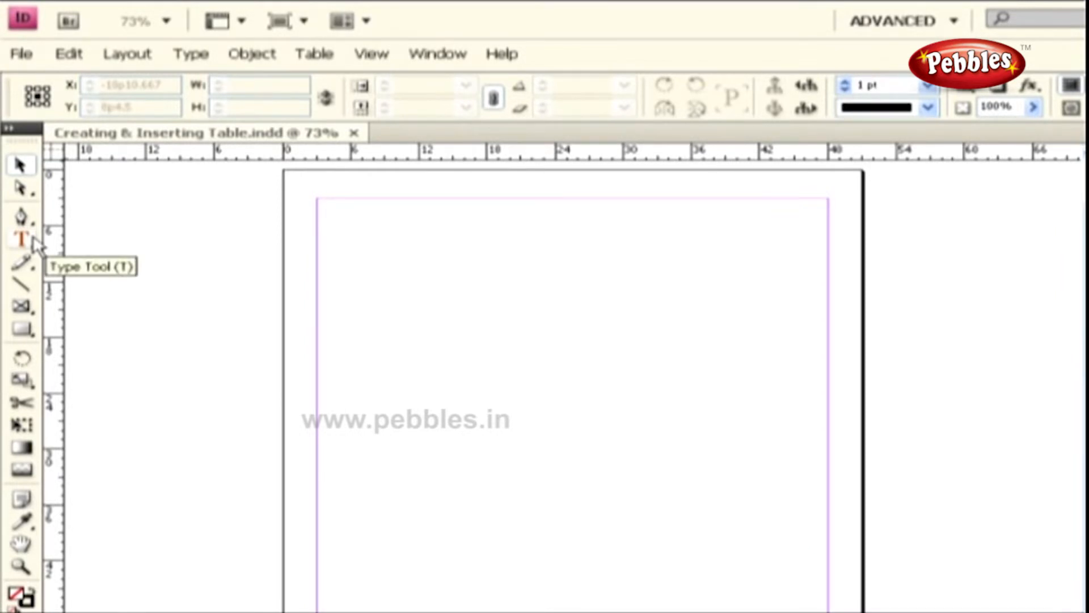
- Draw a rectangular text frame with the Type tool inside the page margins
{"action": "left_click", "coordinate": [32, 237]}
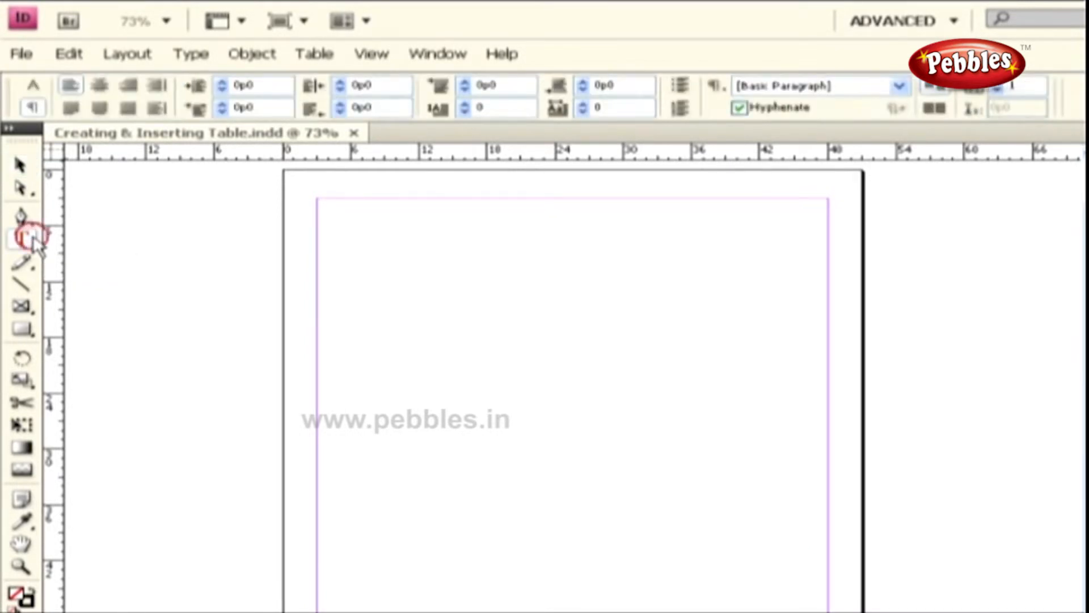
{"action": "left_click_drag", "start_coordinate": [431, 352], "coordinate": [759, 593]}
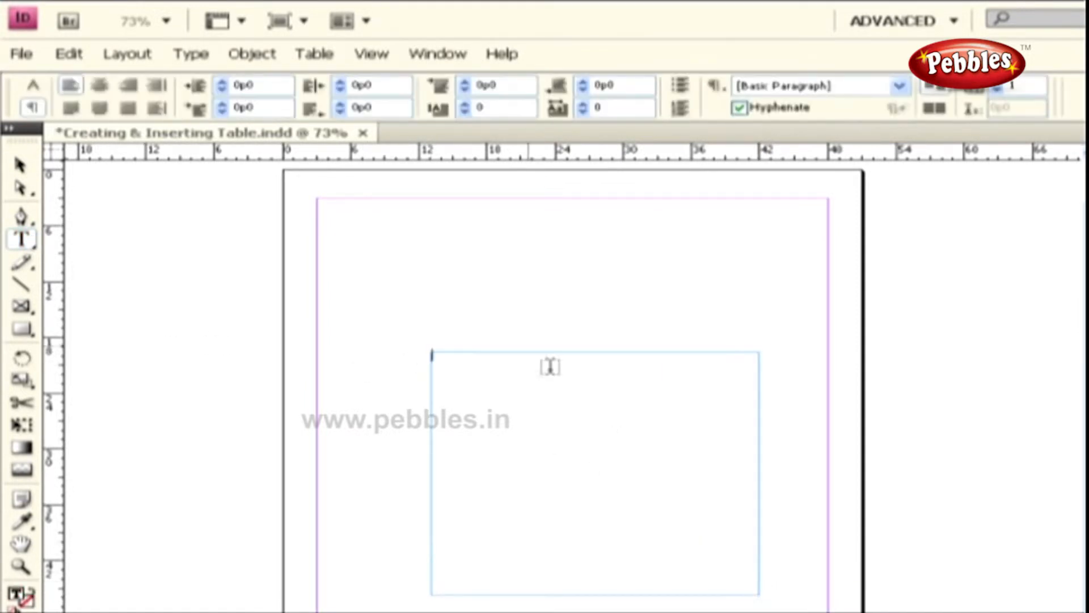
- Insert a table with 6 body rows, 6 columns, no header or footer rows and the Basic Table style into the text frame
{"action": "left_click", "coordinate": [316, 53]}
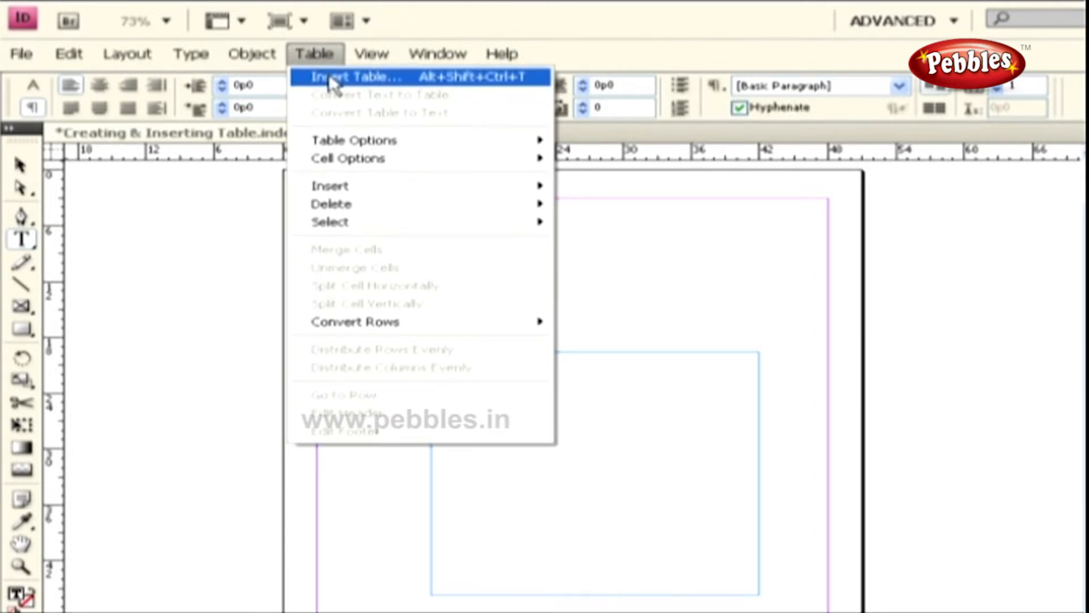
{"action": "left_click", "coordinate": [450, 77]}
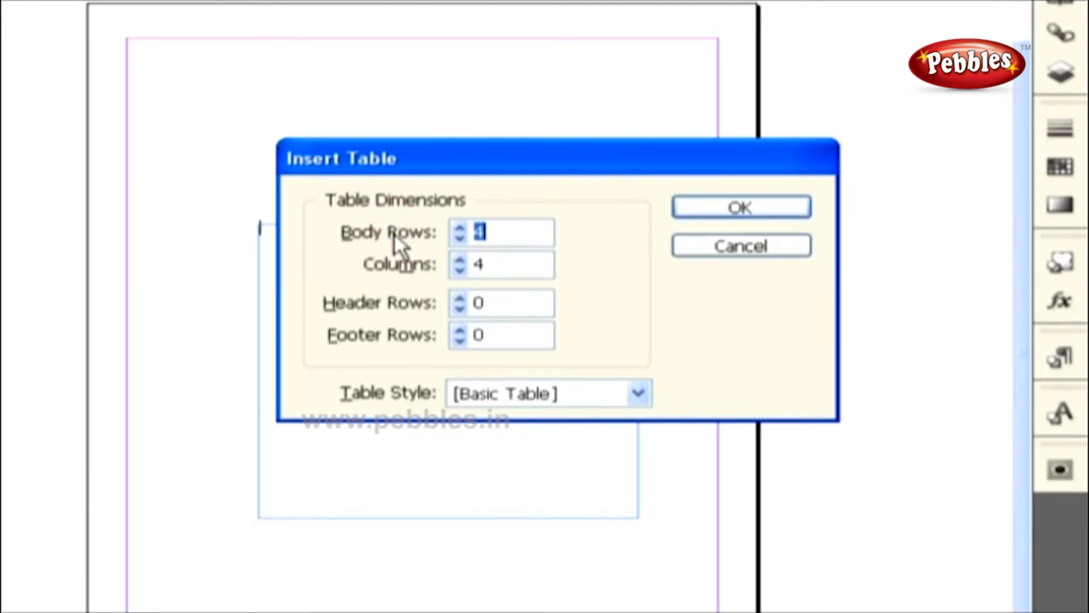
{"action": "type", "text": "6"}
{"action": "key", "text": "Tab"}
{"action": "left_click", "coordinate": [460, 259]}
{"action": "left_click", "coordinate": [460, 259]}
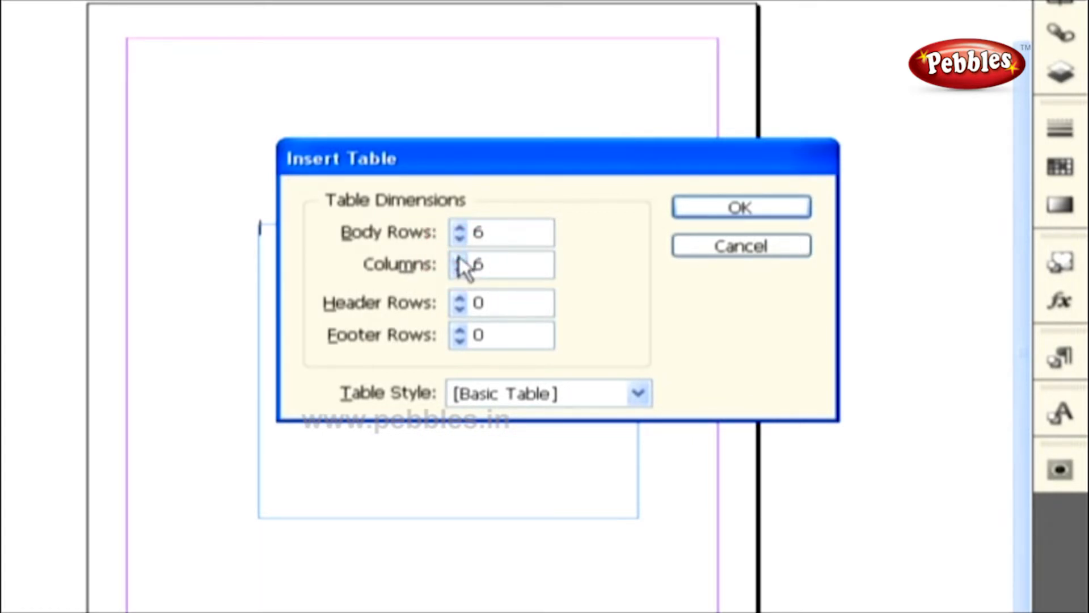
{"action": "left_click", "coordinate": [361, 306]}
{"action": "left_click", "coordinate": [368, 338]}
{"action": "left_click", "coordinate": [363, 389]}
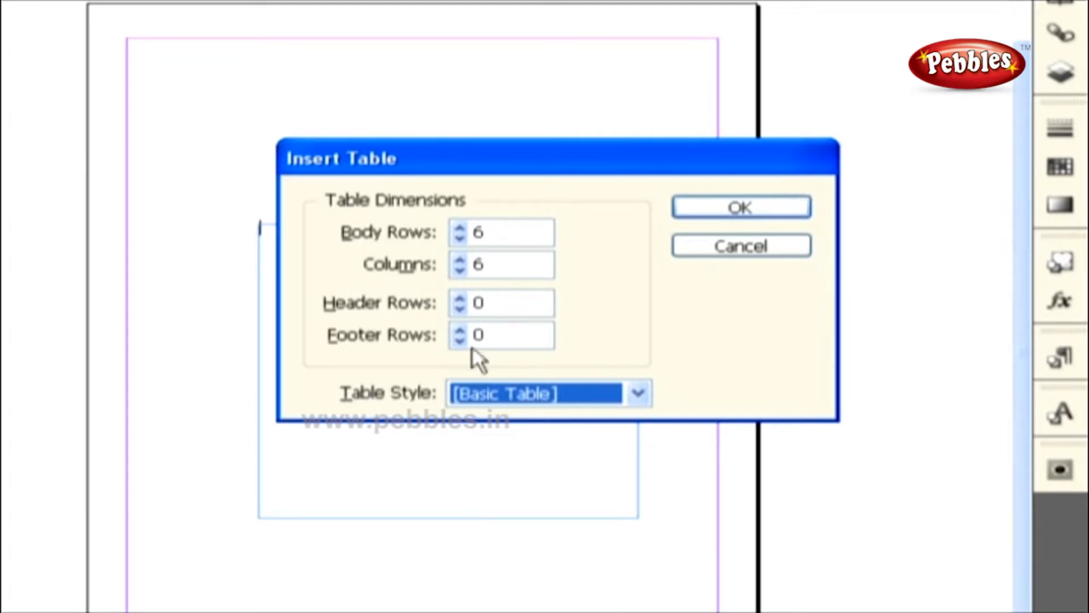
{"action": "left_click", "coordinate": [710, 216]}
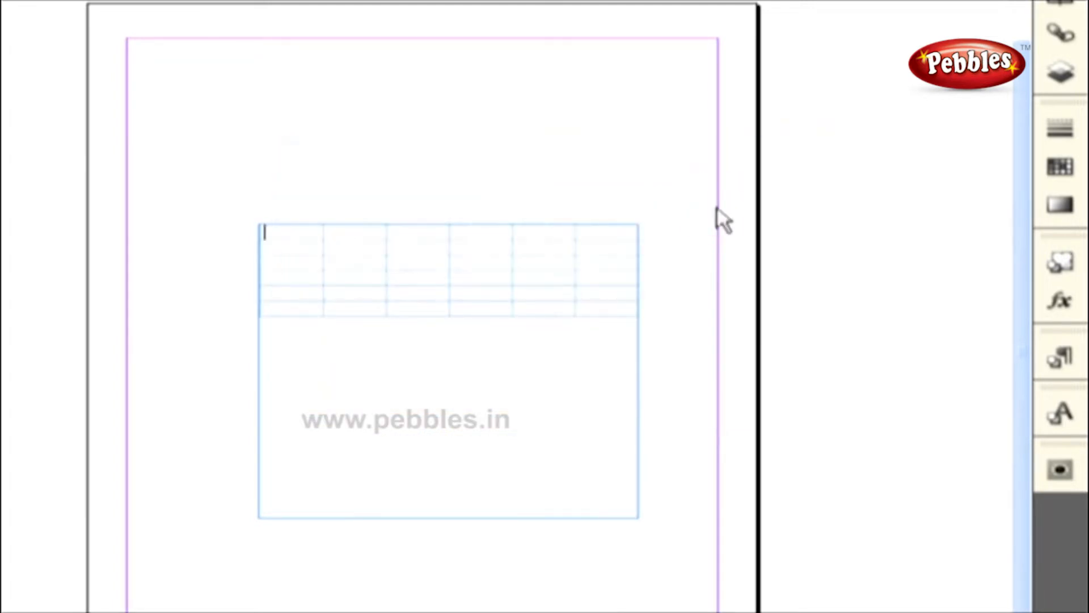
- Try selecting the table's whole first row, its whole first column, and the second cell of the first row
{"action": "left_click", "coordinate": [441, 274]}
{"action": "key", "text": "ctrl+equal"}
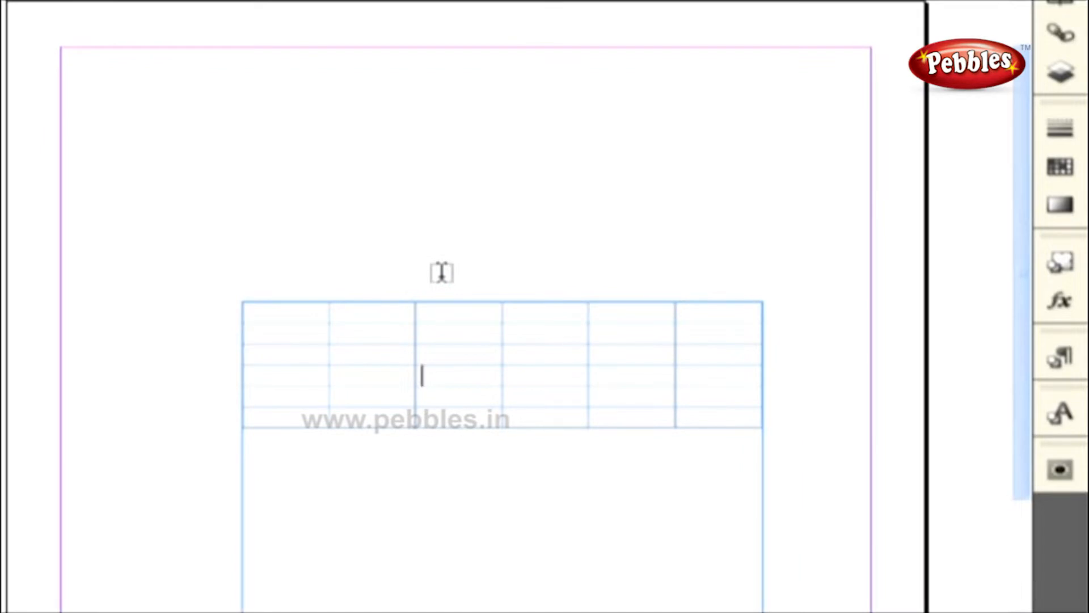
{"action": "left_click", "coordinate": [246, 314]}
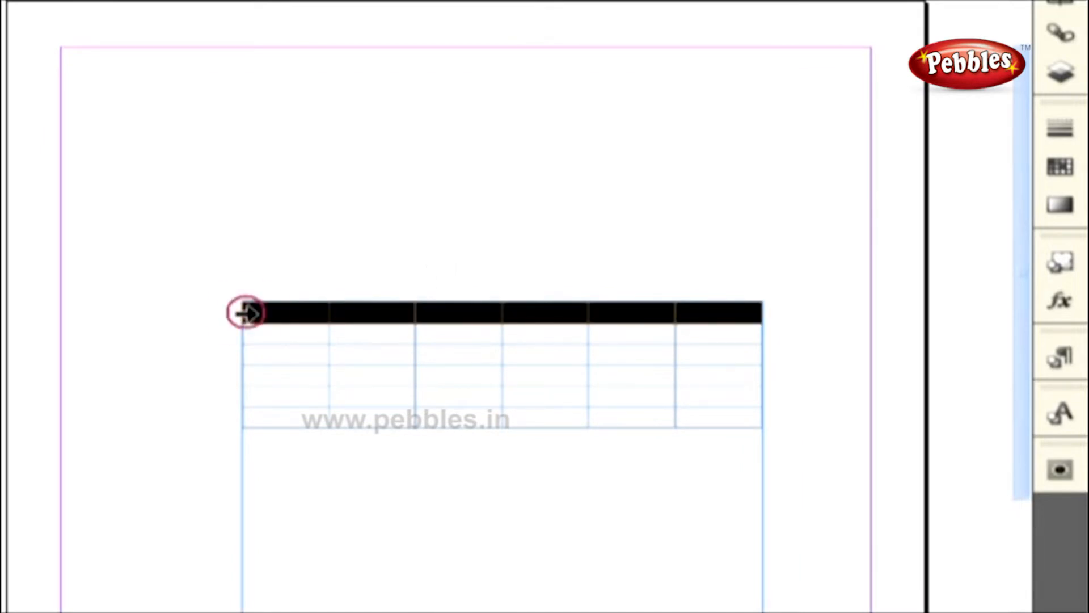
{"action": "left_click", "coordinate": [264, 304]}
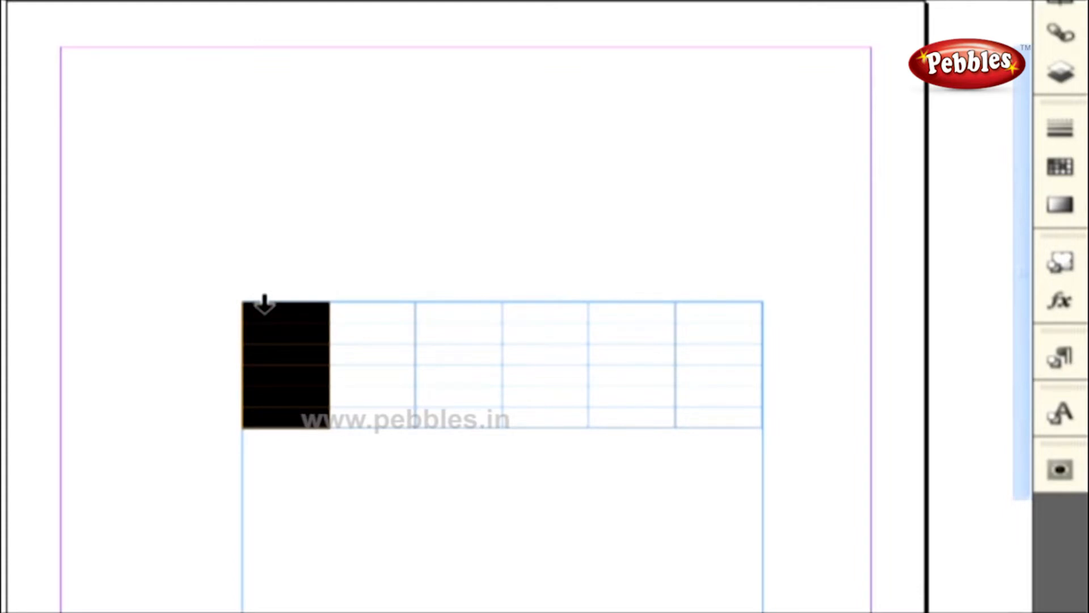
{"action": "left_click", "coordinate": [338, 311]}
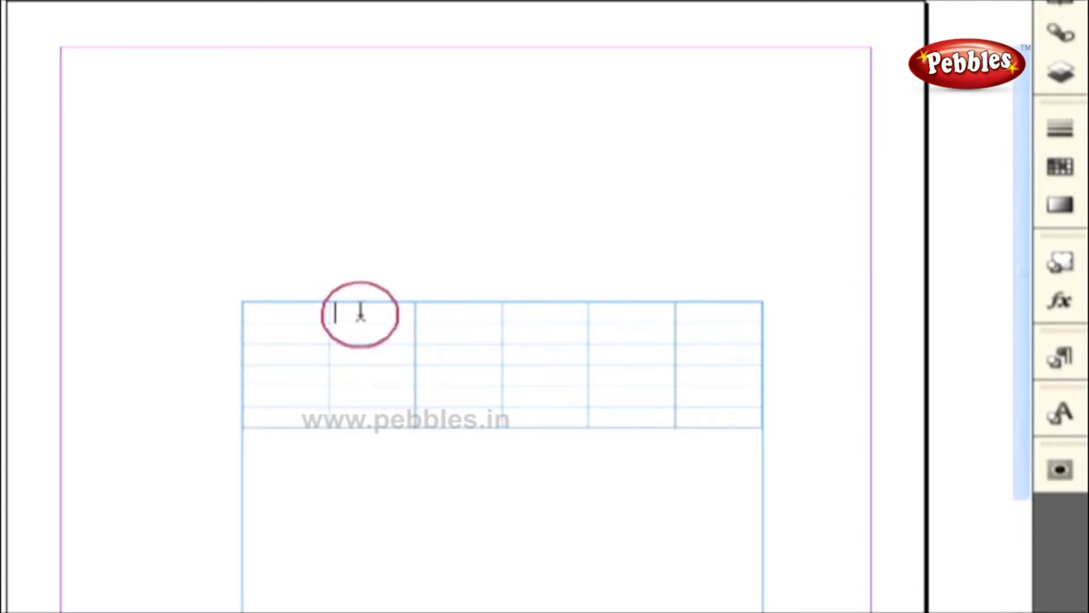
{"action": "left_click_drag", "start_coordinate": [361, 314], "coordinate": [414, 315]}
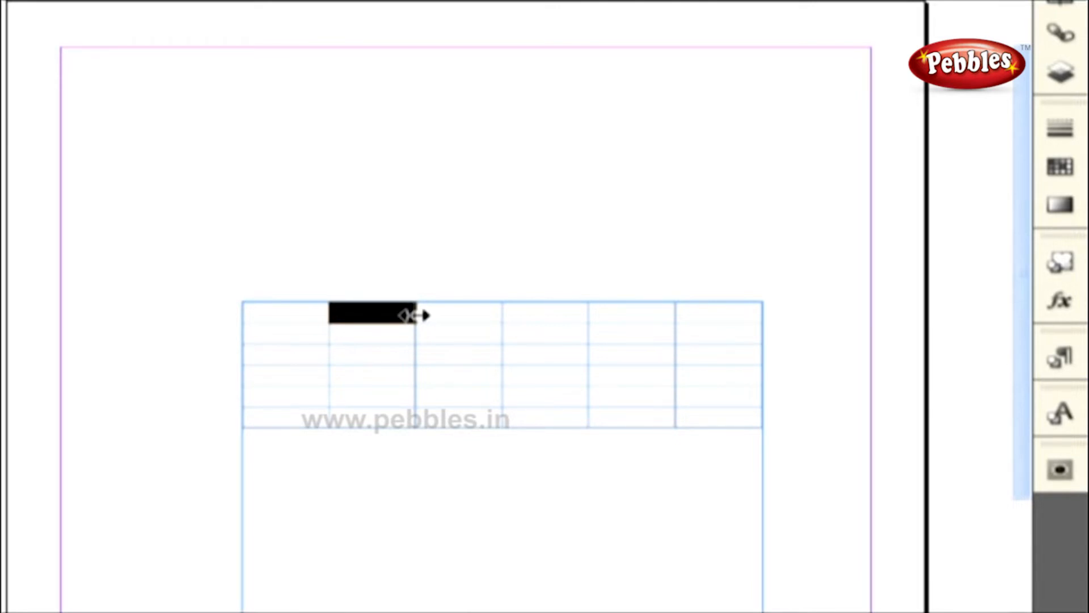
- Fill the first row's cells with the headings No, Name, English, Maths and Science
{"action": "left_click", "coordinate": [304, 310]}
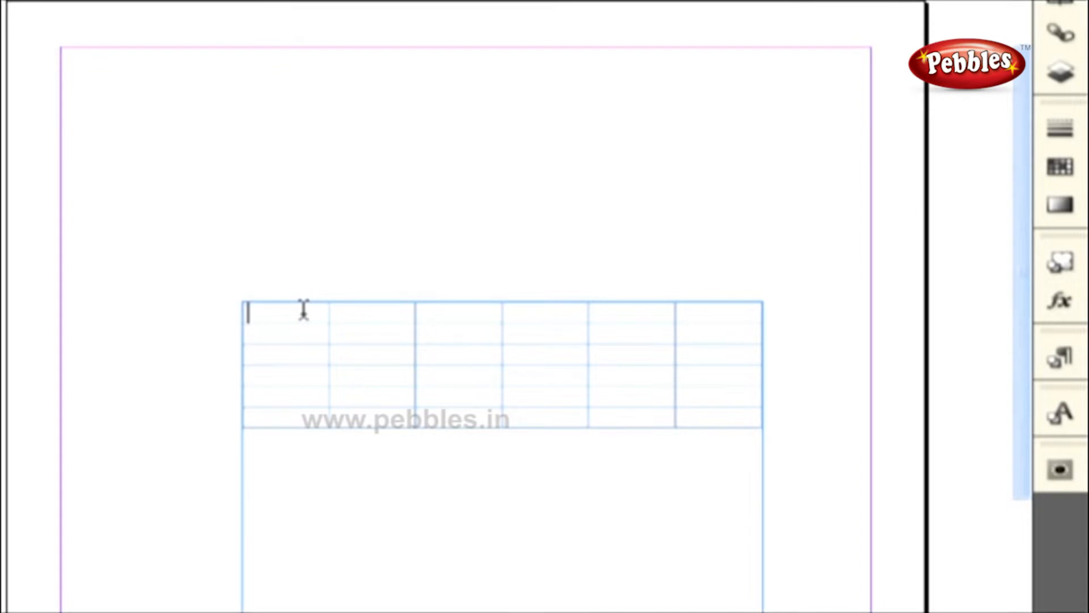
{"action": "type", "text": "No"}
{"action": "key", "text": "Tab"}
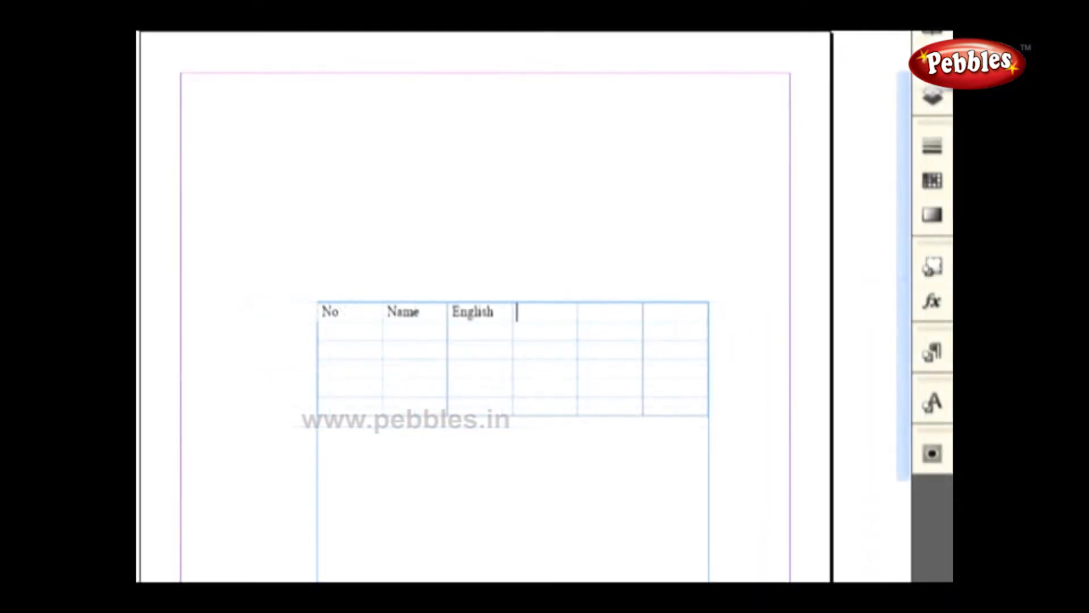
{"action": "type", "text": "Maths"}
{"action": "key", "text": "Tab"}
{"action": "type", "text": "Sc"}
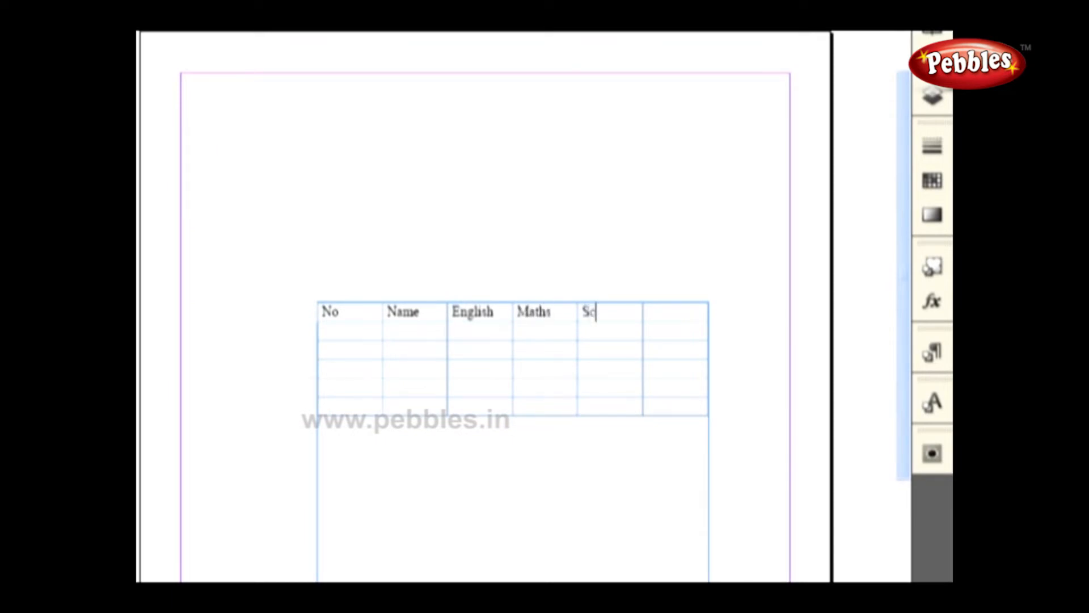
{"action": "type", "text": "ience"}
{"action": "key", "text": "Tab"}
- Append empty rows after the table's last cell until the table has 16 rows, and leave text editing
{"action": "key", "text": "Tab"}
{"action": "key", "text": "Tab"}
{"action": "key", "text": "Tab"}
{"action": "key", "text": "Tab"}
{"action": "key", "text": "Tab"}
{"action": "key", "text": "Tab"}
{"action": "key", "text": "Tab"}
{"action": "left_click", "coordinate": [658, 402]}
{"action": "key", "text": "Tab"}
{"action": "key", "text": "Tab"}
{"action": "key", "text": "Tab"}
{"action": "key", "text": "Tab"}
{"action": "key", "text": "Tab"}
{"action": "key", "text": "Tab"}
{"action": "key", "text": "Tab"}
{"action": "key", "text": "Tab"}
{"action": "key", "text": "Tab"}
{"action": "key", "text": "Tab"}
{"action": "key", "text": "Tab"}
{"action": "key", "text": "Tab"}
{"action": "key", "text": "Tab"}
{"action": "key", "text": "Tab"}
{"action": "key", "text": "Tab"}
{"action": "key", "text": "Tab"}
{"action": "key", "text": "Tab"}
{"action": "key", "text": "Tab"}
{"action": "key", "text": "Tab"}
{"action": "key", "text": "Tab"}
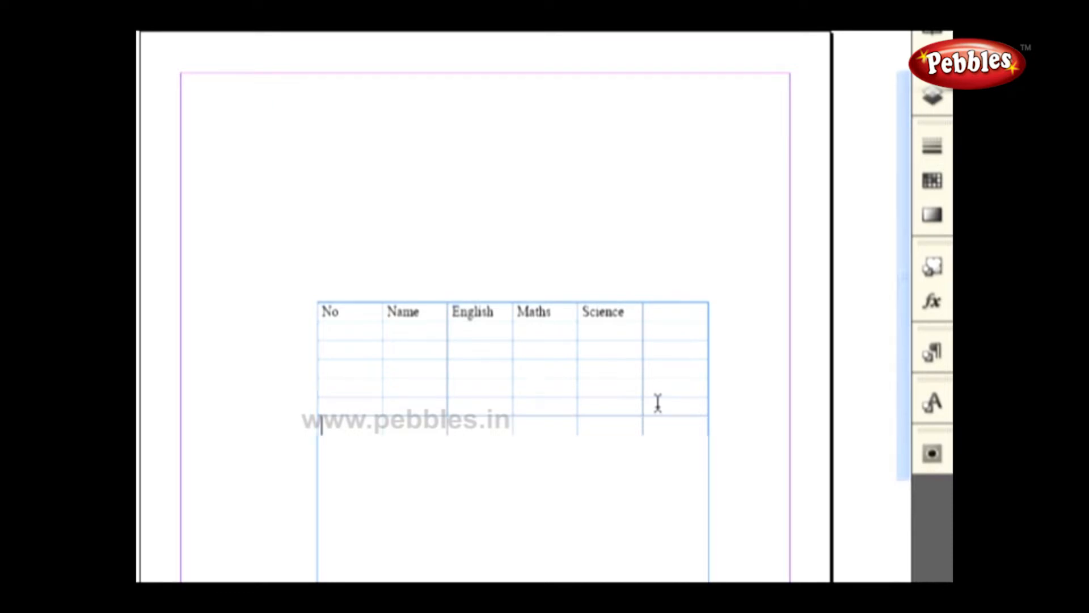
{"action": "key", "text": "Tab"}
{"action": "key", "text": "Tab"}
{"action": "key", "text": "Tab"}
{"action": "key", "text": "Tab"}
{"action": "key", "text": "Tab"}
{"action": "key", "text": "Tab"}
{"action": "key", "text": "Tab"}
{"action": "key", "text": "Tab"}
{"action": "key", "text": "Tab"}
{"action": "key", "text": "Tab"}
{"action": "key", "text": "Tab"}
{"action": "key", "text": "Tab"}
{"action": "key", "text": "Tab"}
{"action": "key", "text": "Tab"}
{"action": "key", "text": "Tab"}
{"action": "key", "text": "Tab"}
{"action": "key", "text": "Tab"}
{"action": "key", "text": "Tab"}
{"action": "key", "text": "Tab"}
{"action": "key", "text": "Tab"}
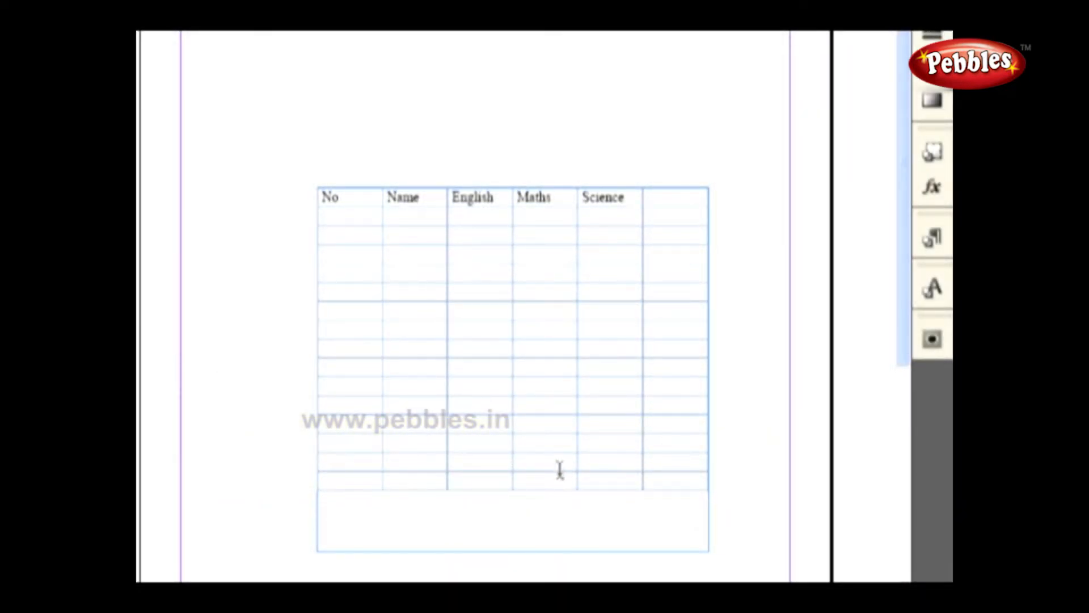
{"action": "key", "text": "Escape"}
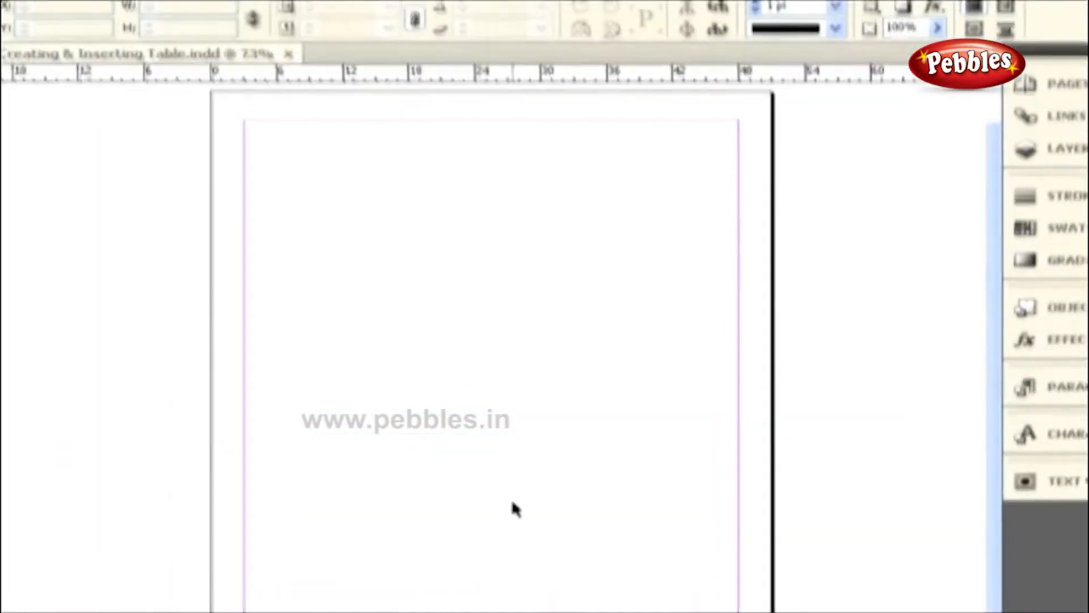
- Place the Word document Table from the Worked Files - Adobe InDesign CS4 folder onto the blank page
{"action": "key", "text": "ctrl+d"}
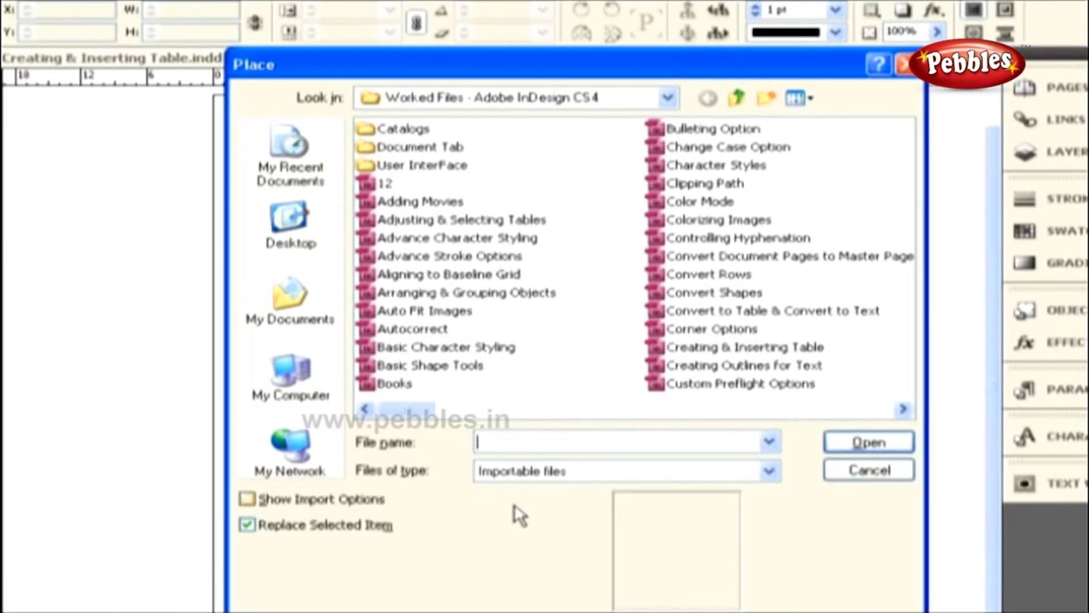
{"action": "key", "text": "t"}
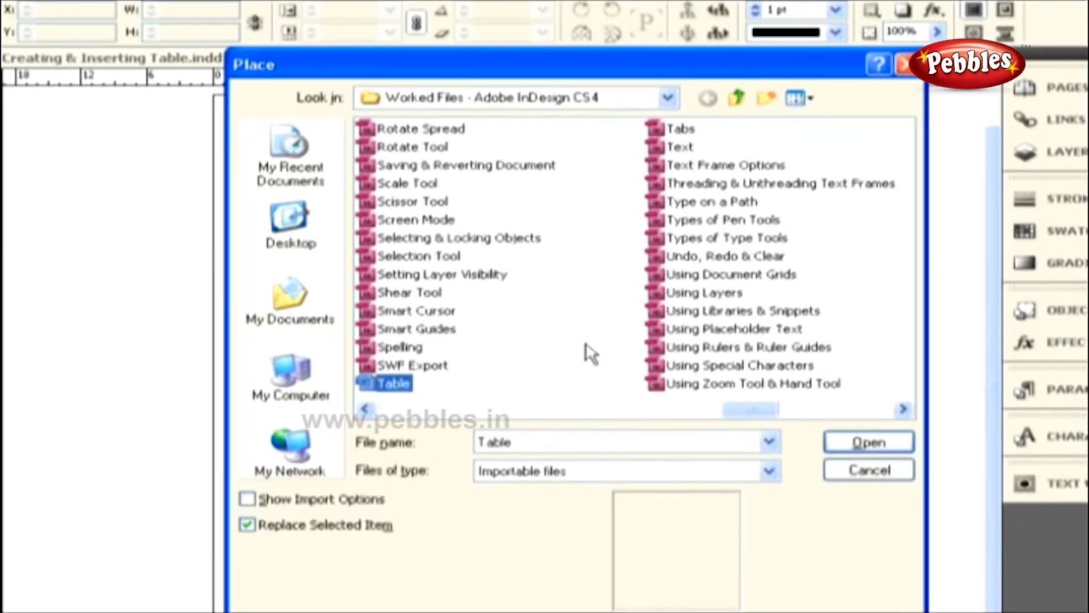
{"action": "left_click", "coordinate": [826, 446]}
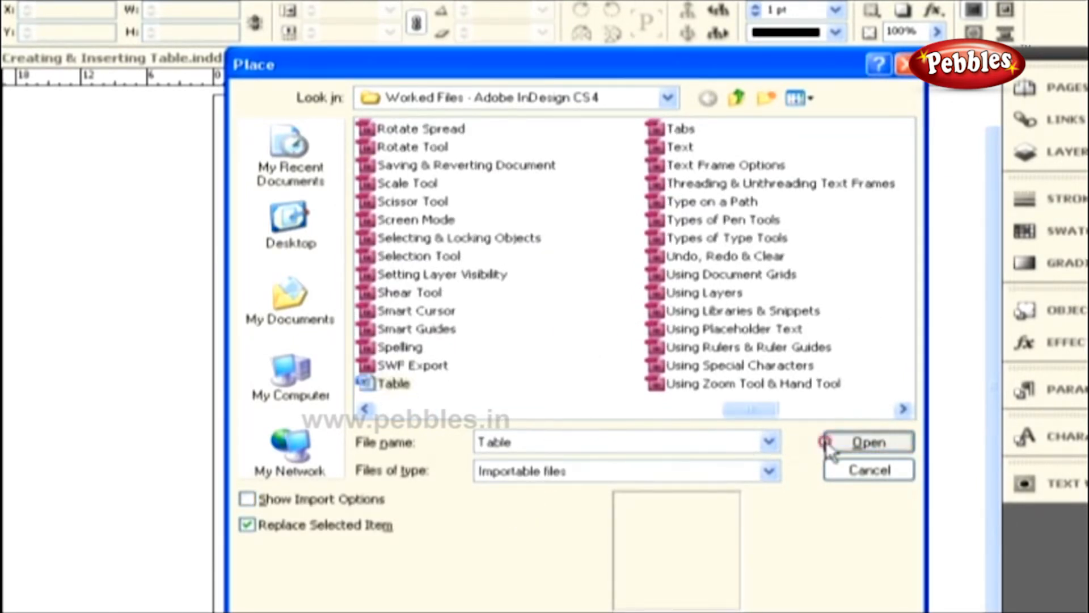
{"action": "left_click", "coordinate": [321, 205]}
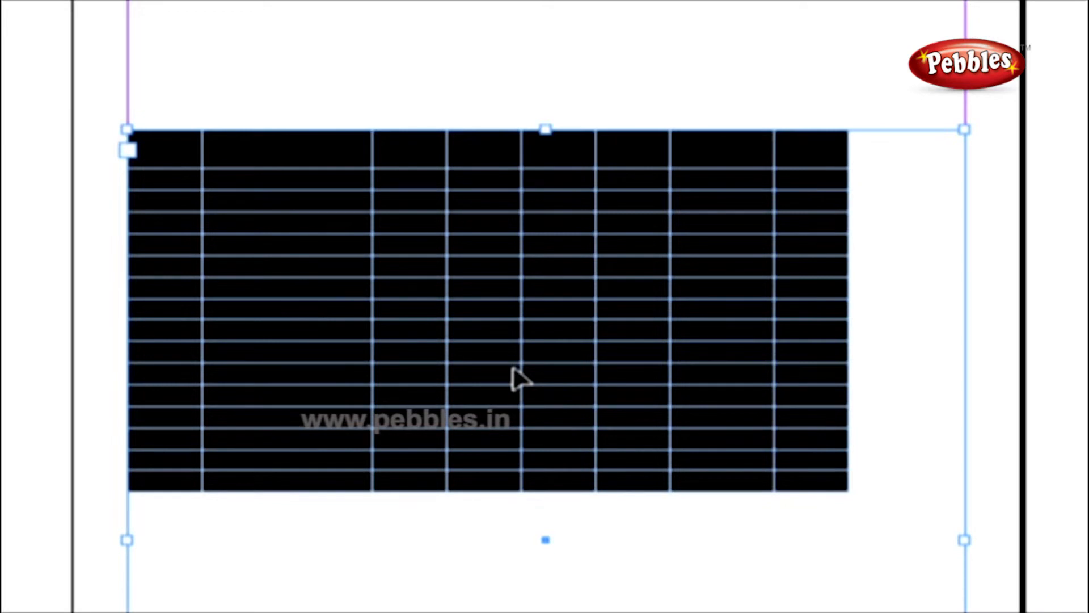
- Select all cells of the placed table, clear their black fill and deselect them
{"action": "left_click_drag", "start_coordinate": [162, 142], "coordinate": [863, 468]}
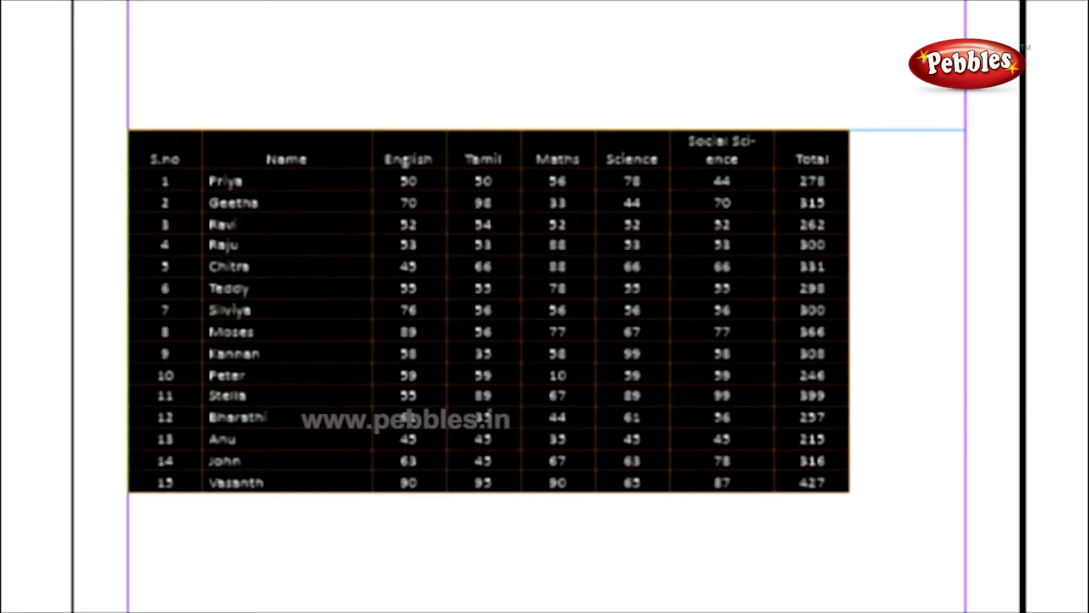
{"action": "left_click", "coordinate": [461, 282]}
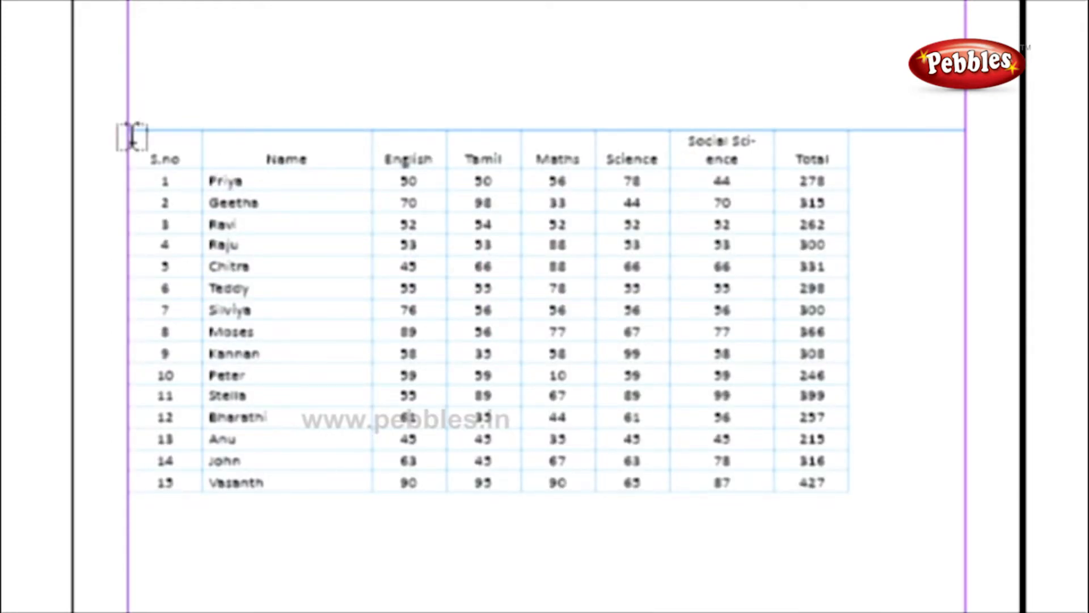
- Shrink the table's frame to end below row 9 and flow the remaining rows into a new frame beneath it
{"action": "key", "text": "Escape"}
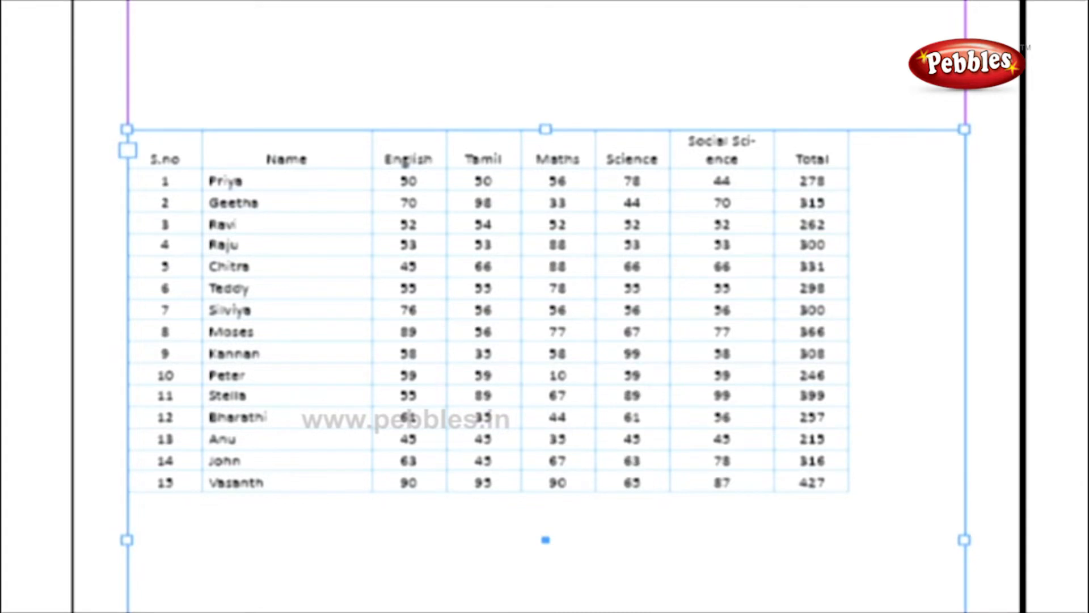
{"action": "mouse_move", "coordinate": [965, 610]}
{"action": "left_mouse_down"}
{"action": "mouse_move", "coordinate": [924, 579]}
{"action": "mouse_move", "coordinate": [920, 360]}
{"action": "mouse_move", "coordinate": [930, 365]}
{"action": "left_mouse_up"}
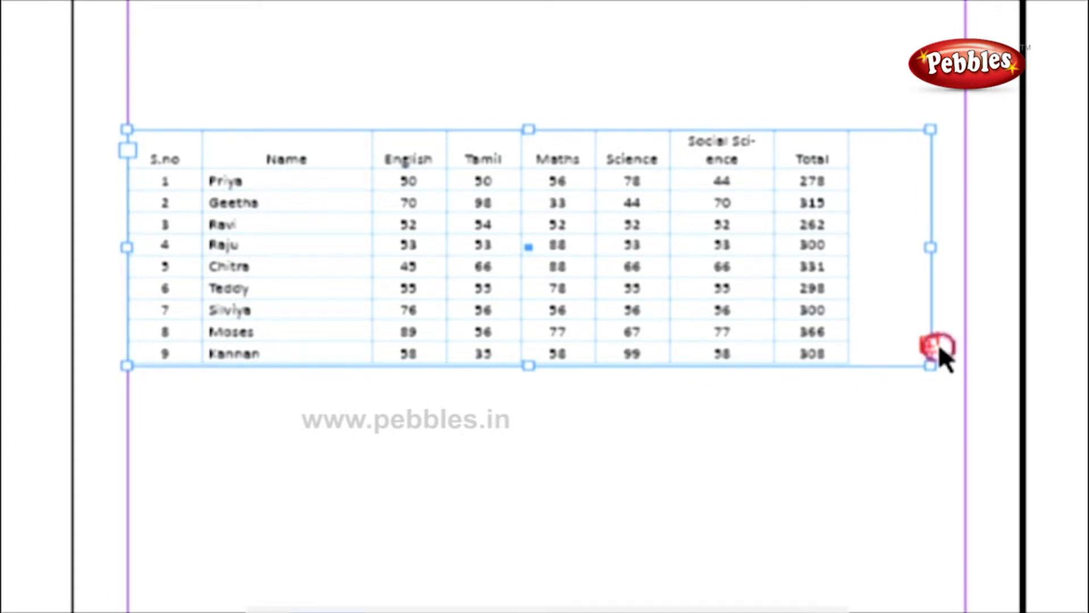
{"action": "left_click", "coordinate": [936, 344]}
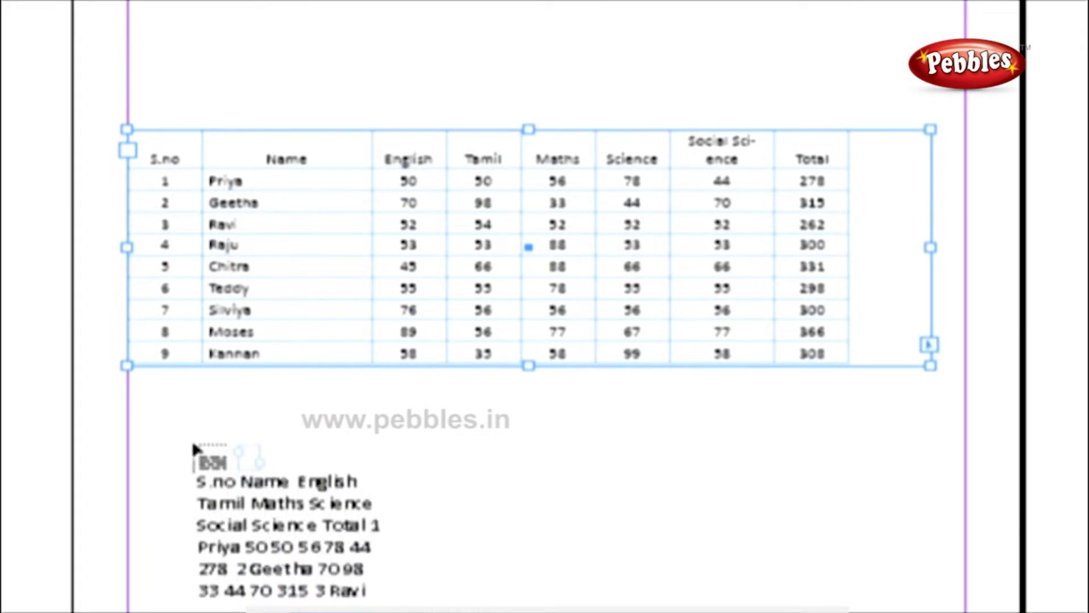
{"action": "left_click", "coordinate": [176, 435]}
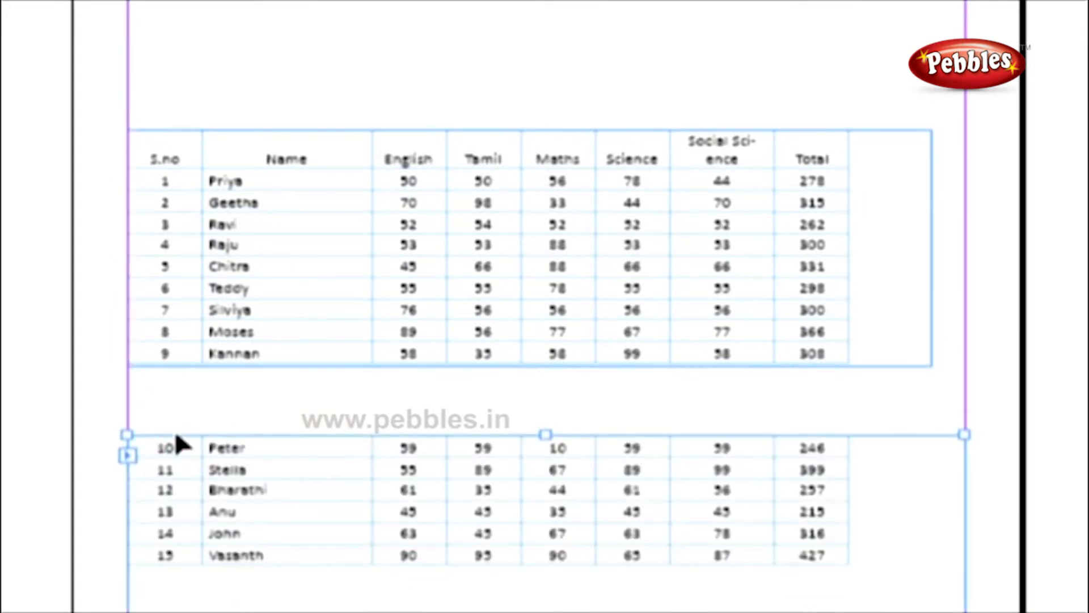
- Shorten the upper linked frame further so that more table rows flow into the lower frame
{"action": "left_click", "coordinate": [562, 366]}
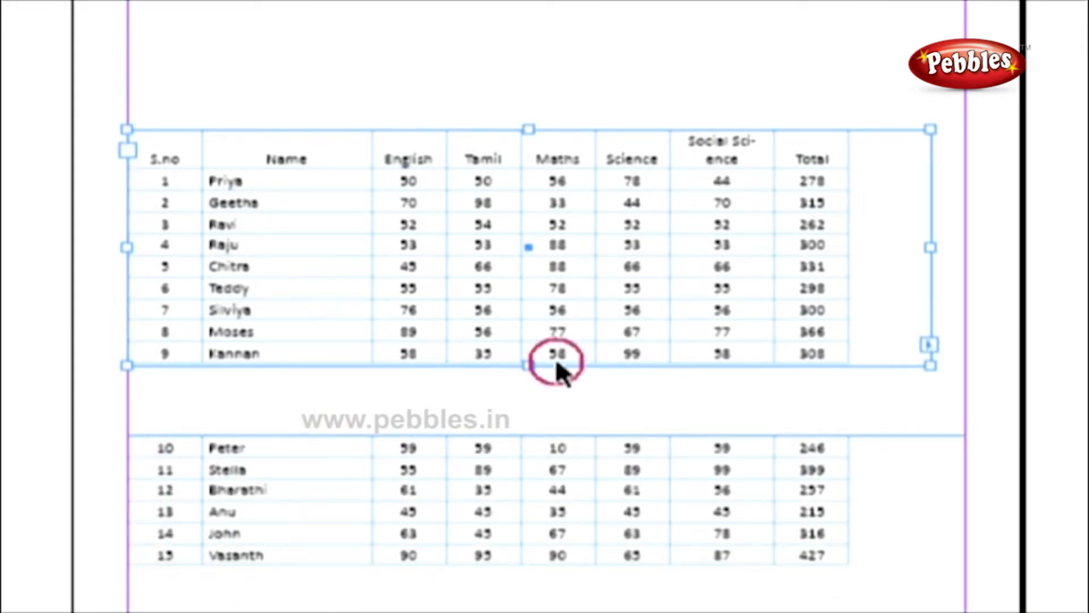
{"action": "left_click", "coordinate": [417, 482]}
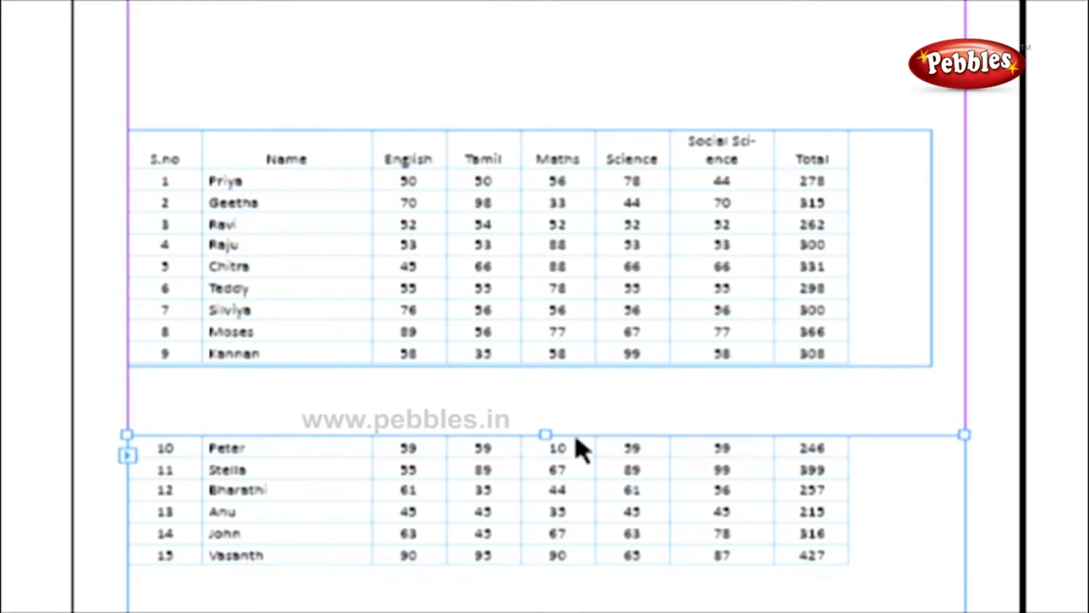
{"action": "left_click", "coordinate": [710, 359]}
{"action": "scroll", "coordinate": [794, 329], "scroll_direction": "down", "scroll_amount": 4}
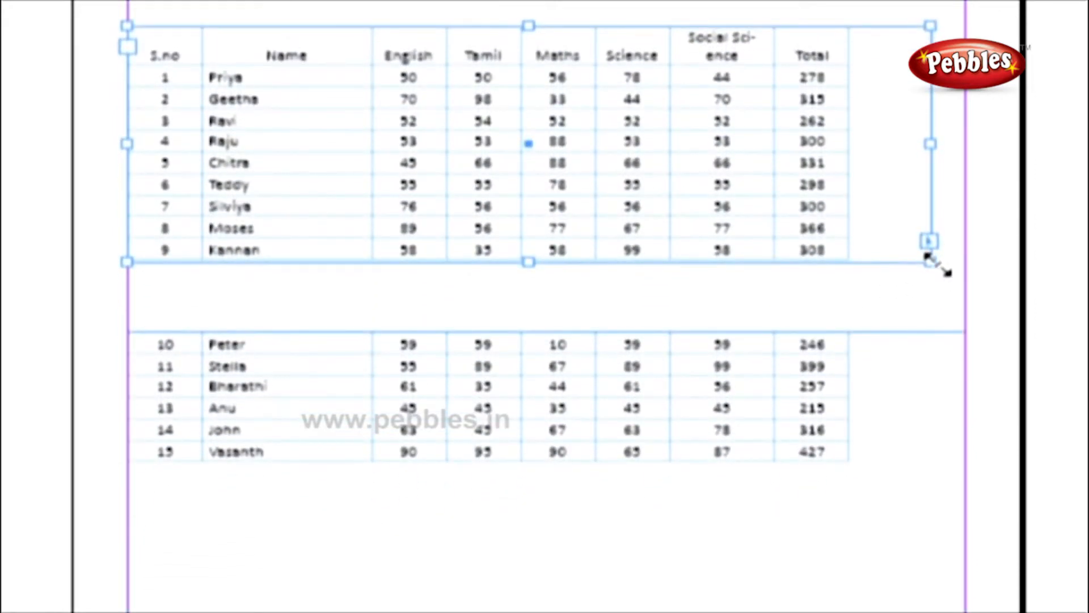
{"action": "left_click_drag", "start_coordinate": [931, 262], "coordinate": [922, 149]}
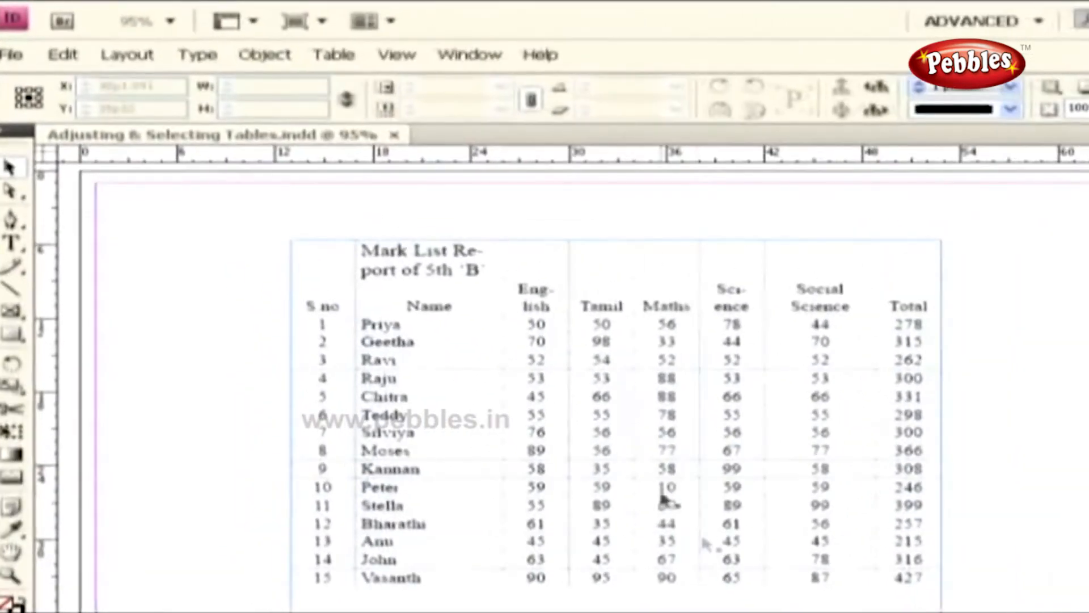
- Enter the mark list table's text and widen the English column until its heading fits on one line
{"action": "left_click", "coordinate": [463, 323]}
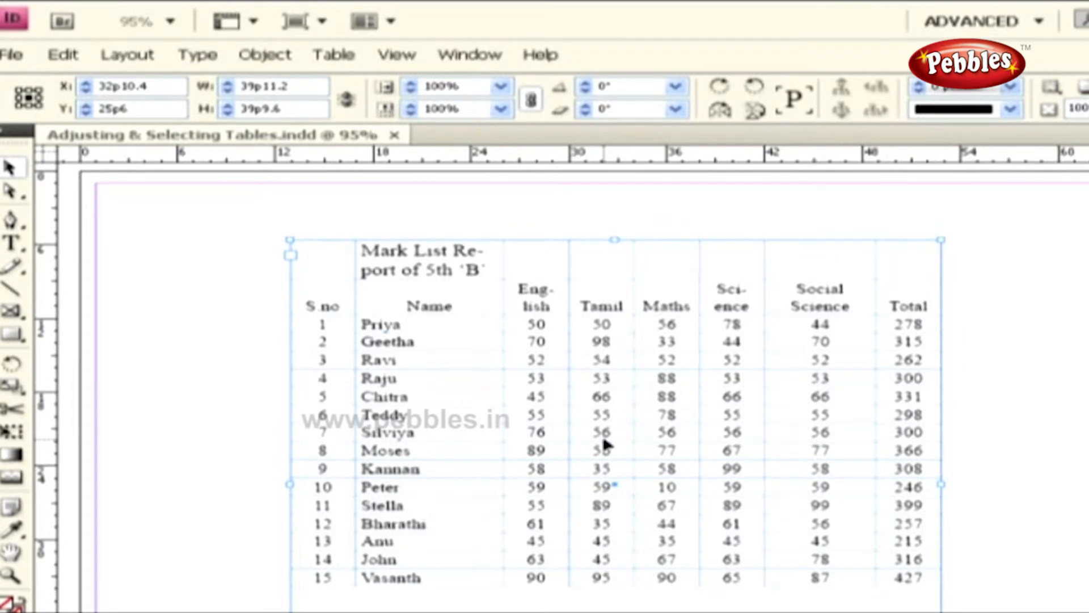
{"action": "double_click", "coordinate": [606, 445]}
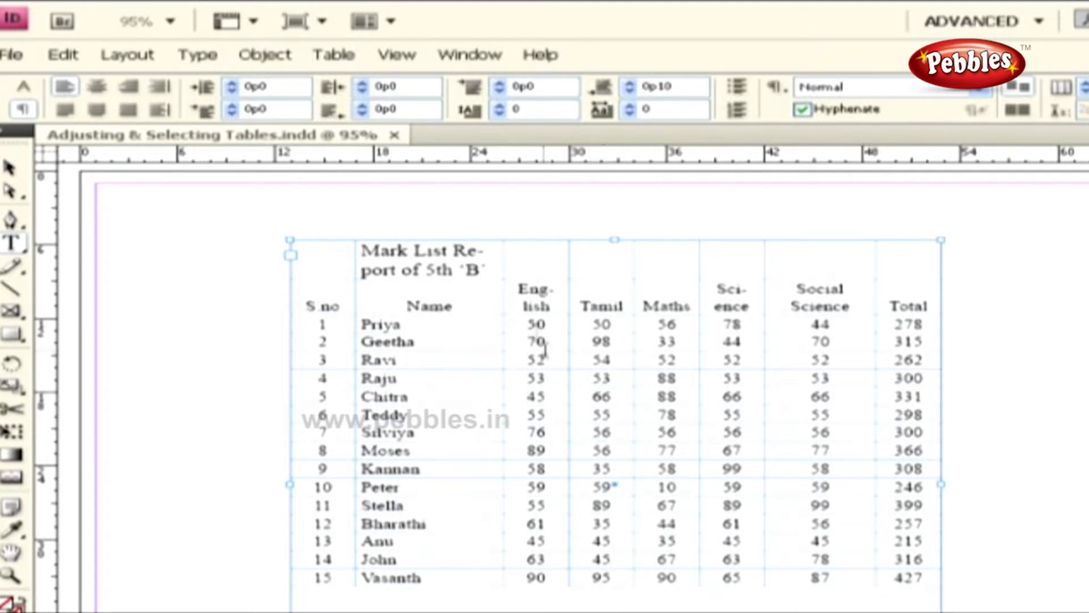
{"action": "left_click_drag", "start_coordinate": [517, 288], "coordinate": [564, 299]}
{"action": "left_click_drag", "start_coordinate": [716, 289], "coordinate": [754, 307]}
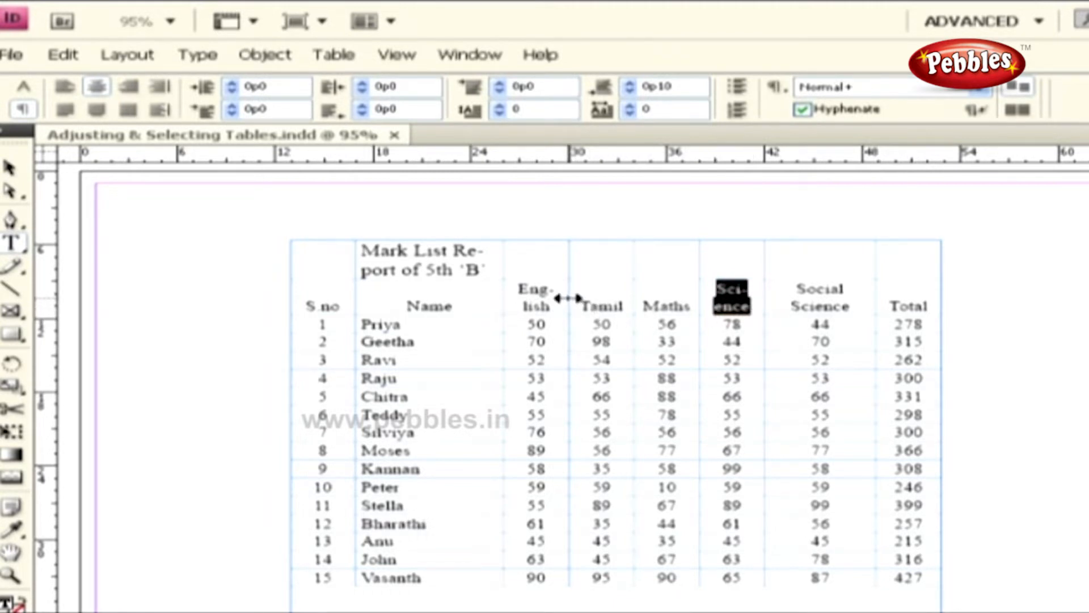
{"action": "left_click_drag", "start_coordinate": [568, 298], "coordinate": [586, 298]}
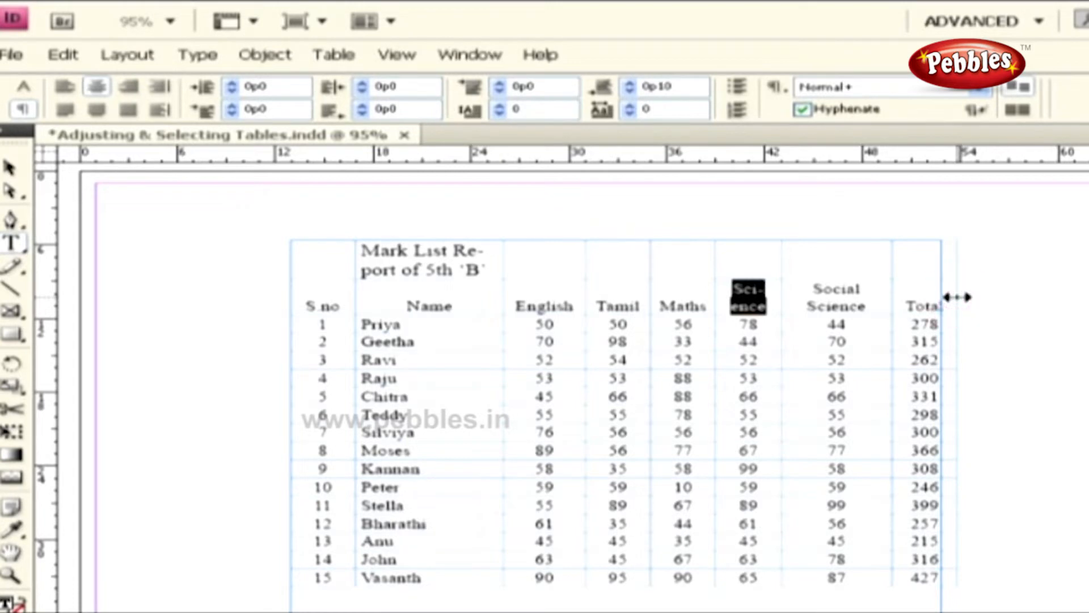
- Pull the table's outer edge back to the frame and adjust the Science and Social Science column borders so Science and Total fit on one line
{"action": "left_click_drag", "start_coordinate": [957, 296], "coordinate": [941, 292]}
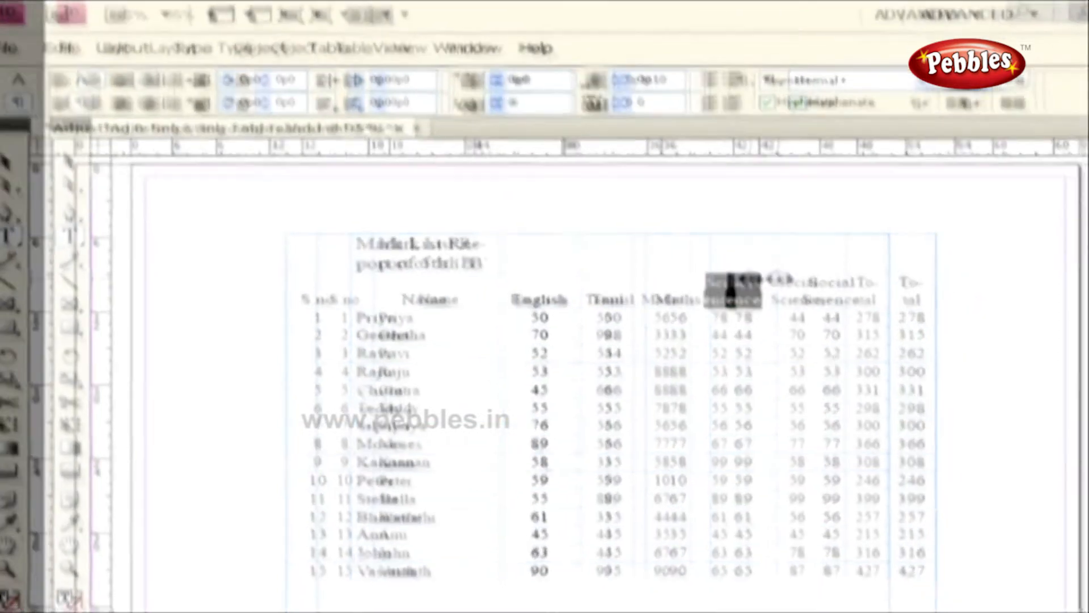
{"action": "left_click_drag", "start_coordinate": [749, 280], "coordinate": [761, 278]}
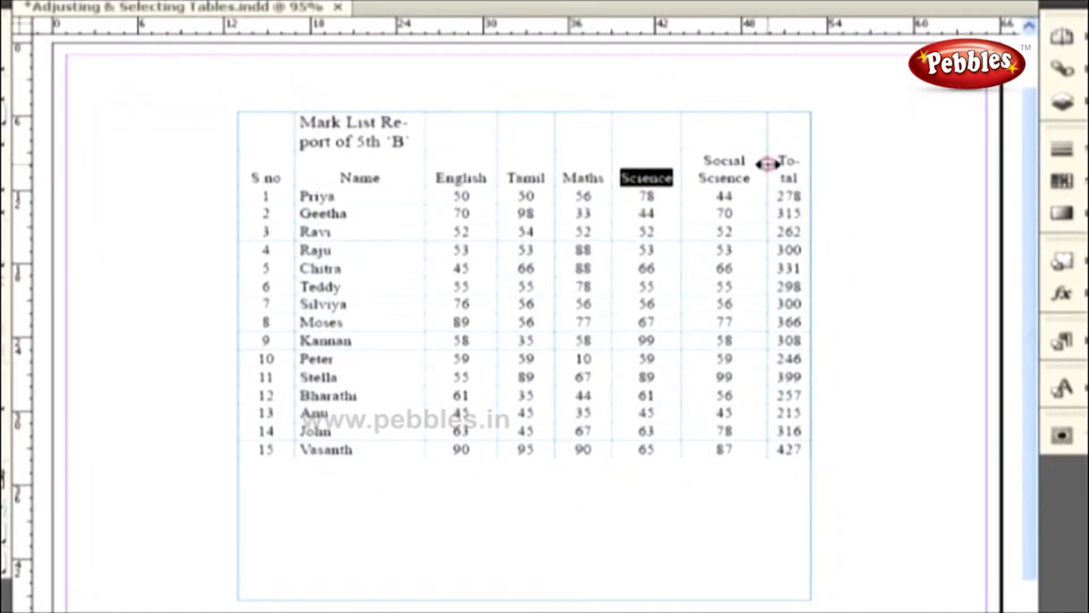
{"action": "left_click_drag", "start_coordinate": [766, 164], "coordinate": [759, 164]}
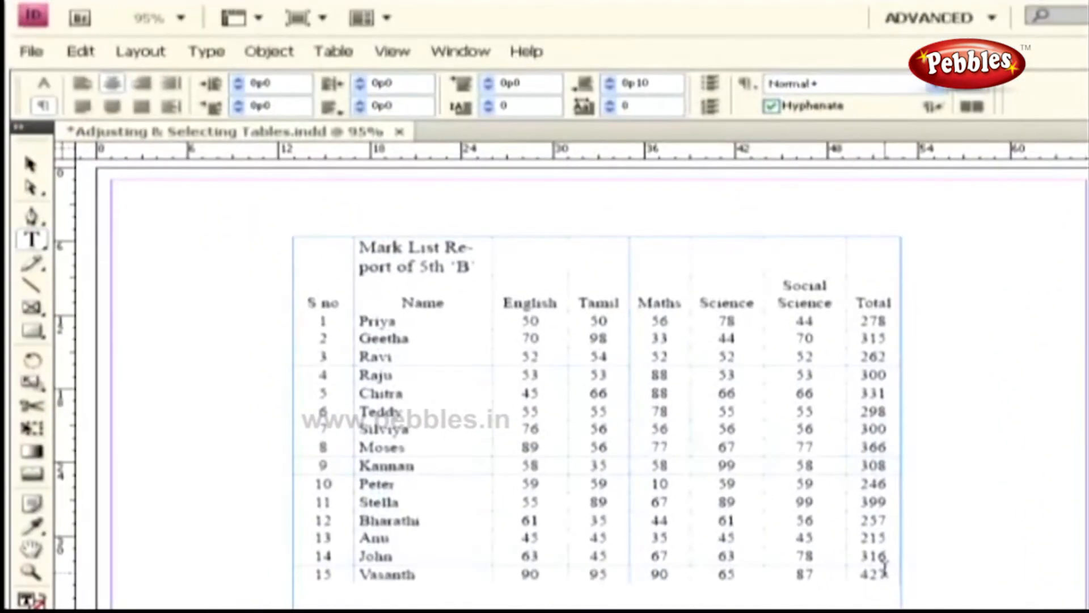
- Insert 5 rows below row 15 of the mark list table
{"action": "left_click", "coordinate": [336, 59]}
{"action": "mouse_move", "coordinate": [357, 187]}
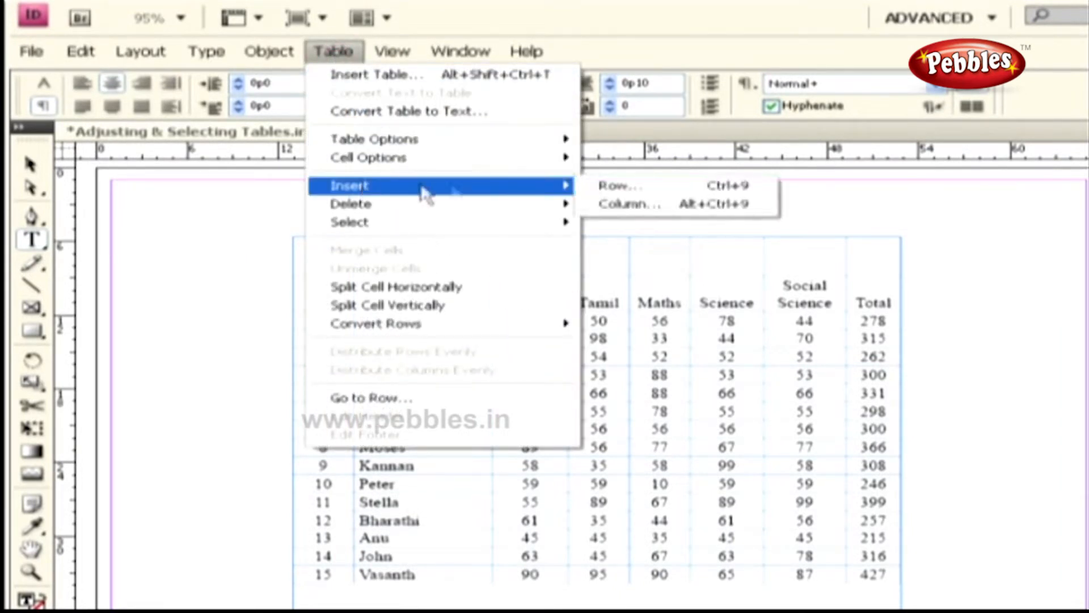
{"action": "left_click", "coordinate": [729, 188]}
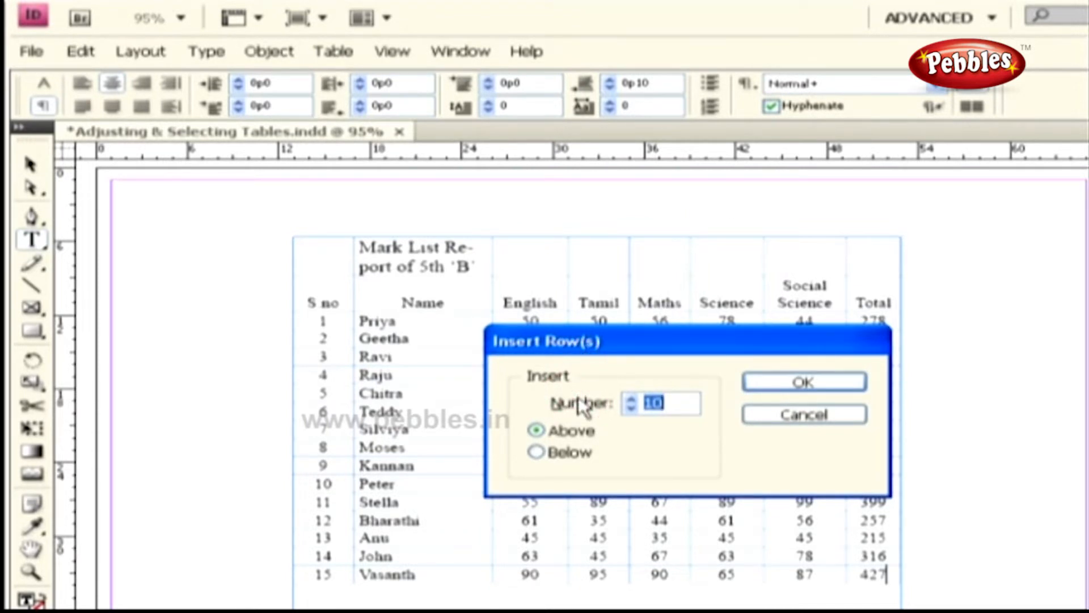
{"action": "type", "text": "5"}
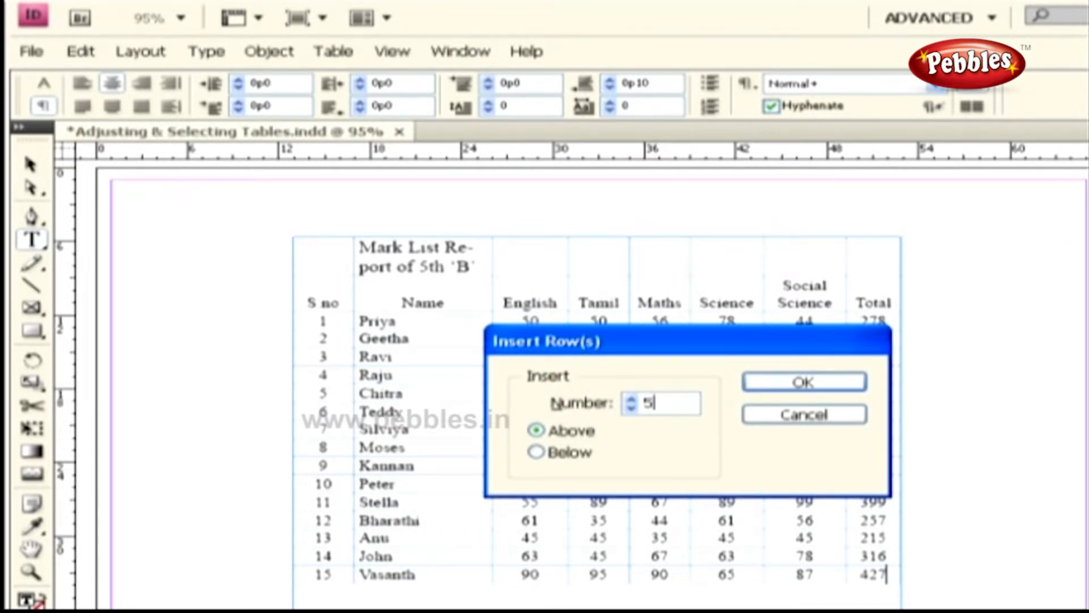
{"action": "left_click", "coordinate": [596, 456]}
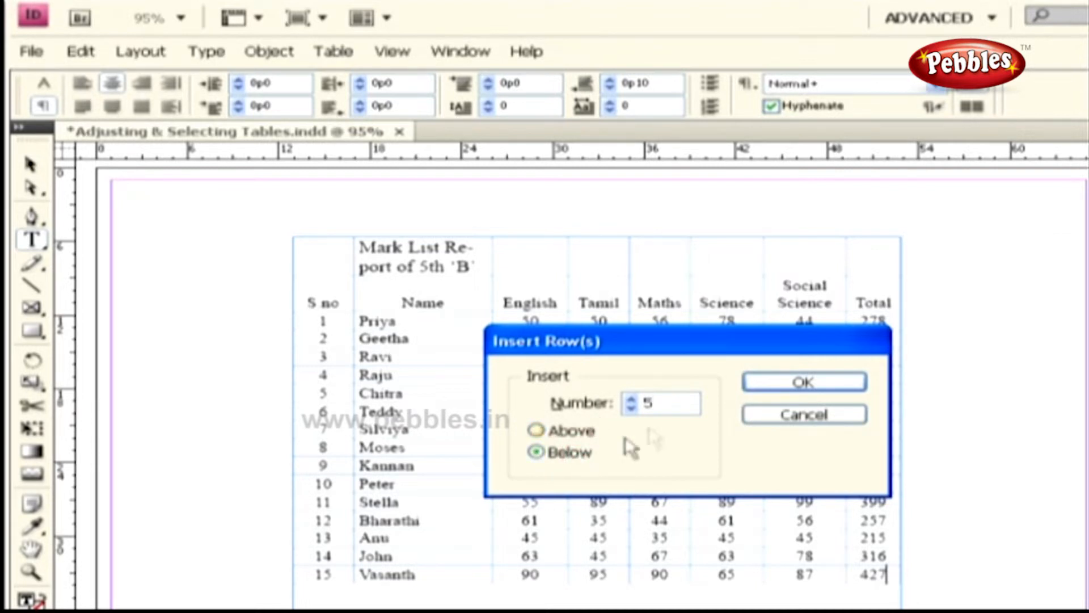
{"action": "left_click", "coordinate": [787, 381]}
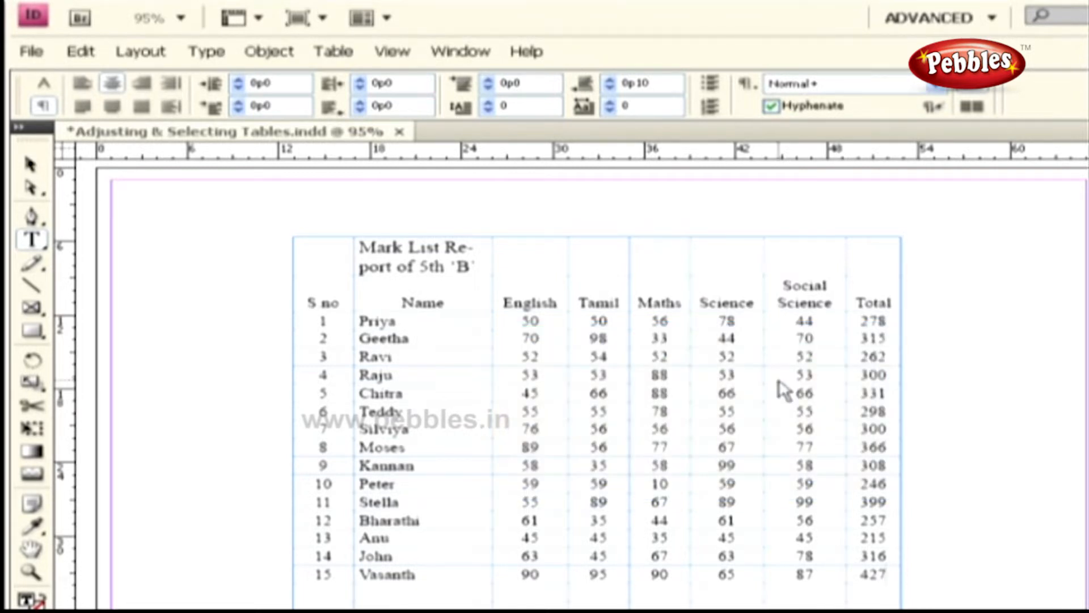
{"action": "left_click_drag", "start_coordinate": [317, 590], "coordinate": [868, 600]}
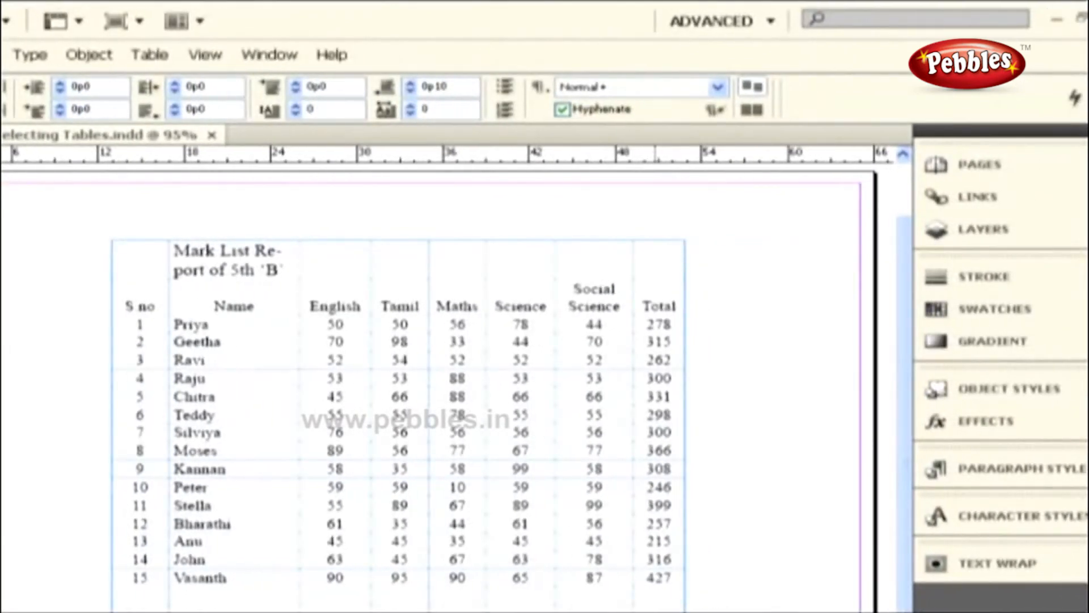
- Insert 1 column to the right of the Total column
{"action": "right_click", "coordinate": [655, 397]}
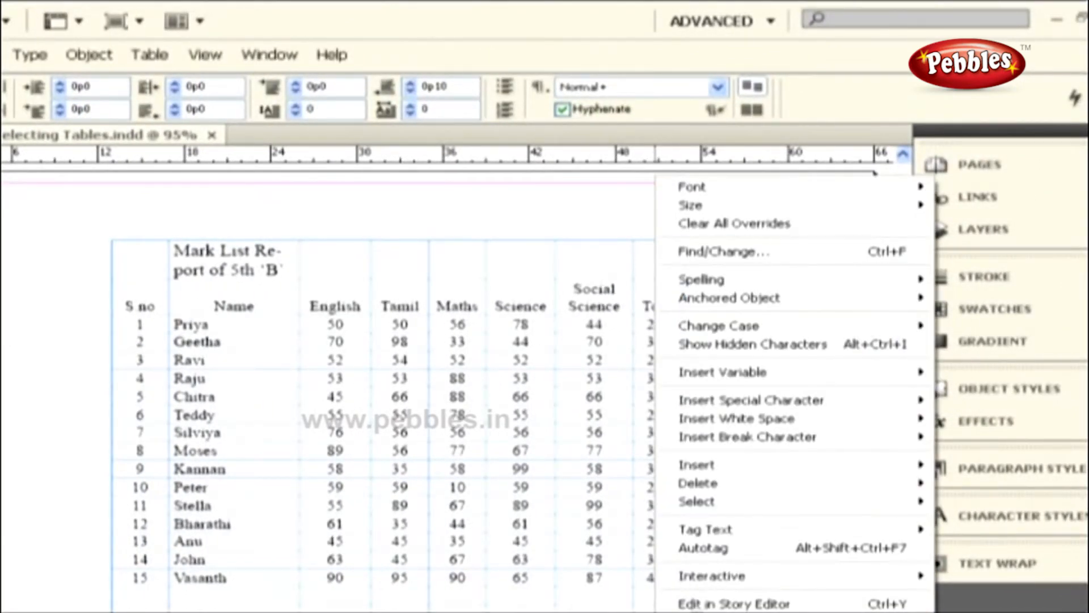
{"action": "mouse_move", "coordinate": [738, 474]}
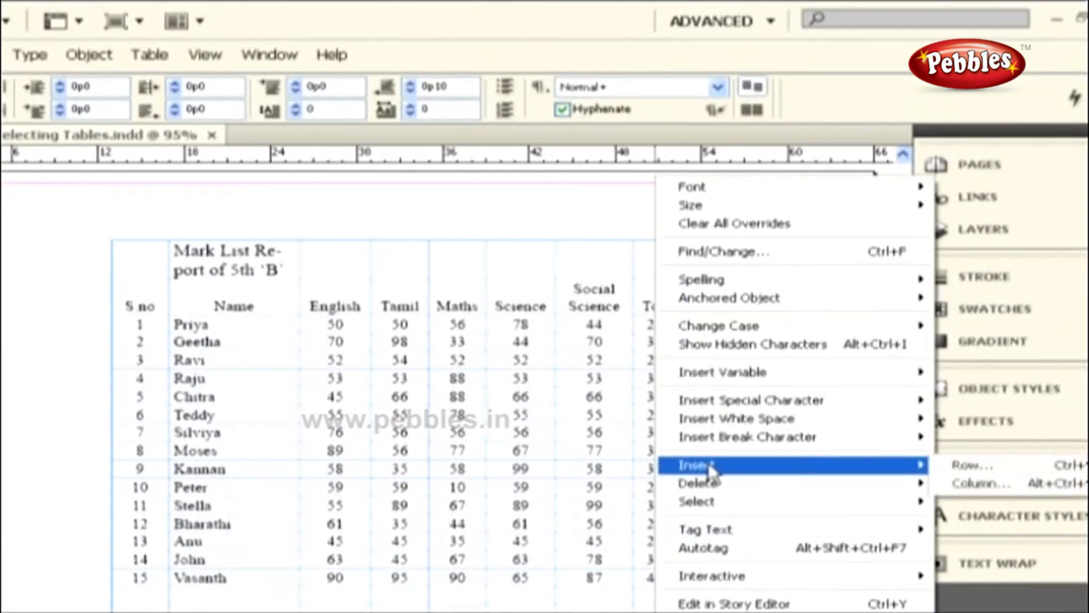
{"action": "left_click", "coordinate": [980, 485]}
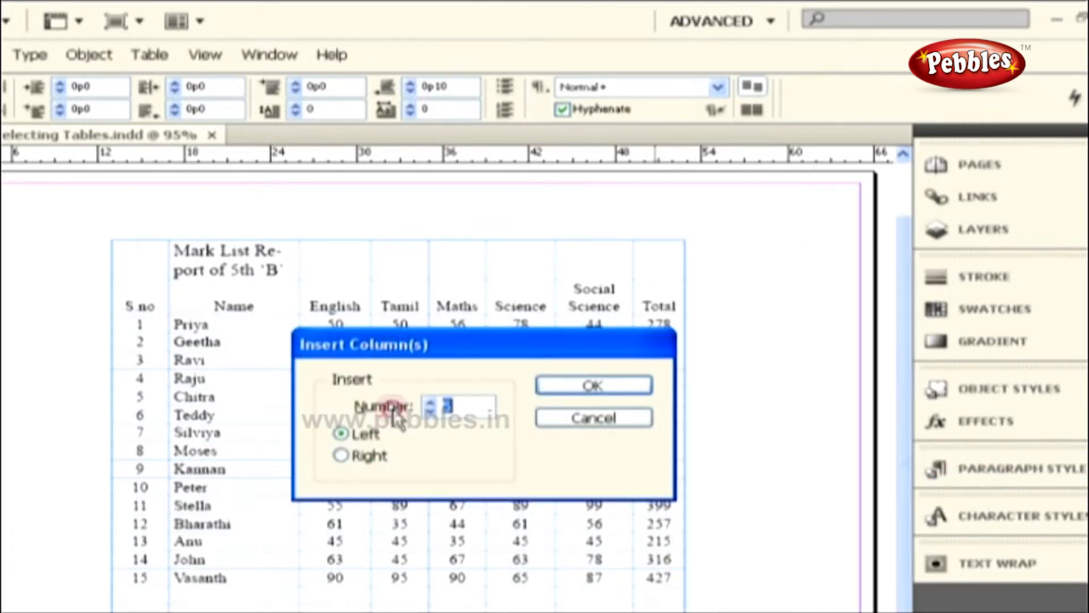
{"action": "type", "text": "1"}
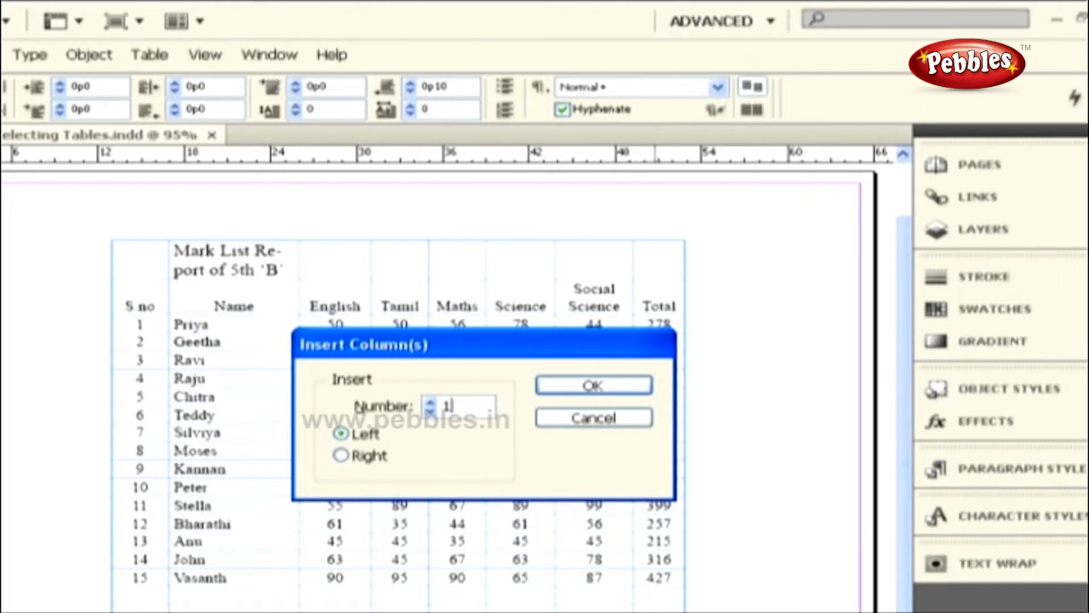
{"action": "left_click", "coordinate": [355, 456]}
{"action": "left_click", "coordinate": [564, 383]}
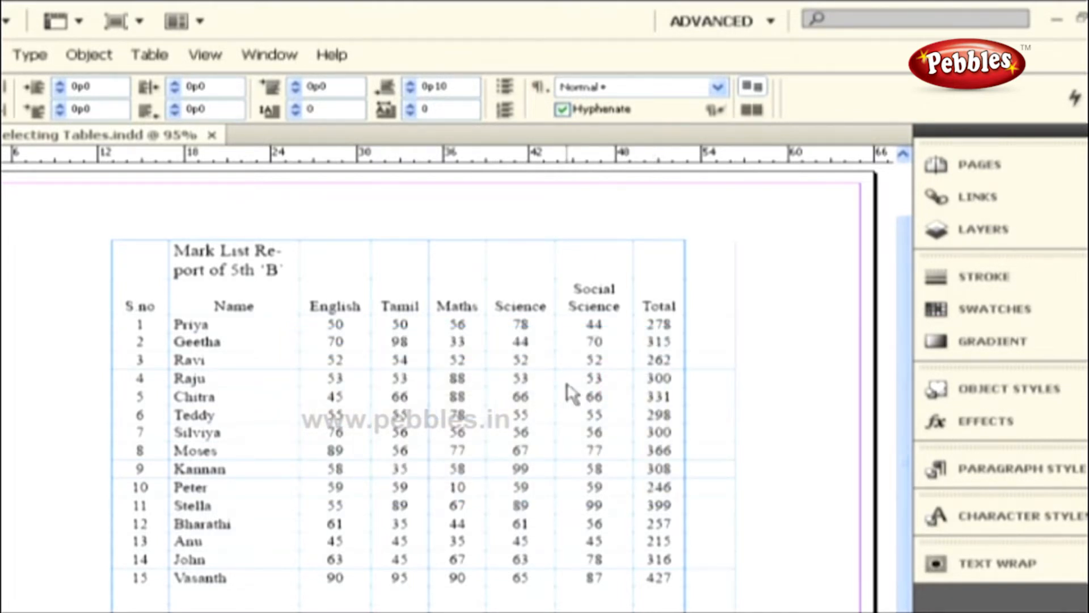
- Select the empty column beside Total, delete it and clear the remaining selection
{"action": "left_click", "coordinate": [701, 393]}
{"action": "left_click_drag", "start_coordinate": [696, 250], "coordinate": [707, 611]}
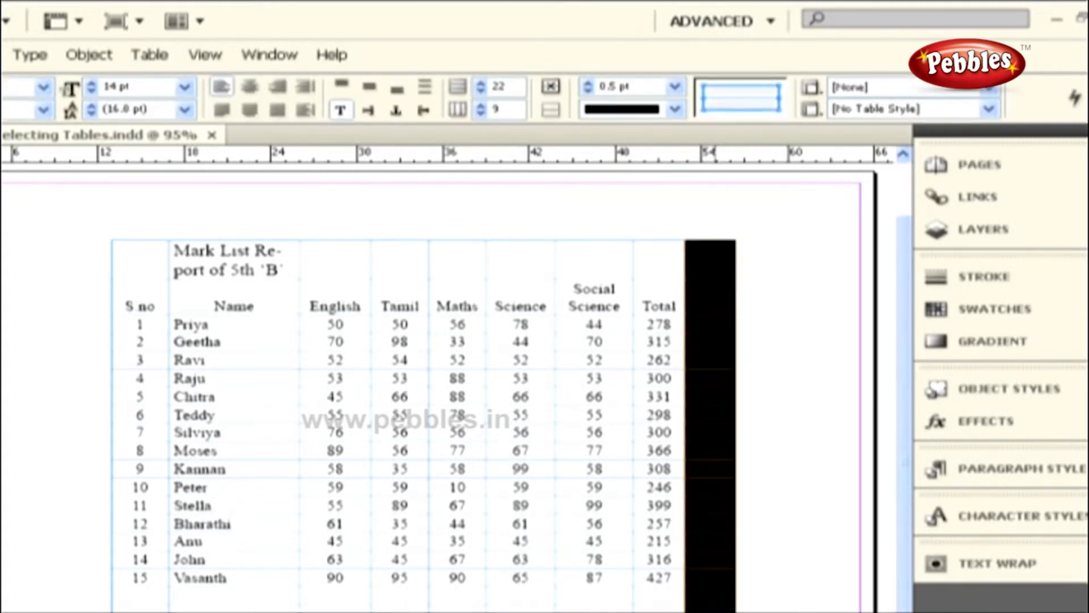
{"action": "left_click", "coordinate": [150, 54]}
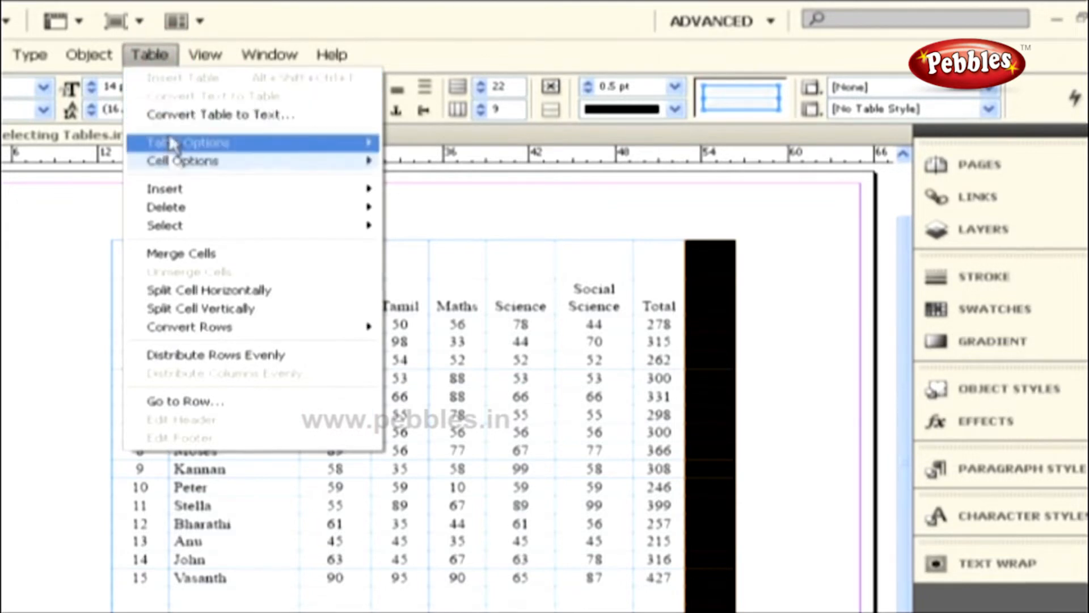
{"action": "mouse_move", "coordinate": [170, 207]}
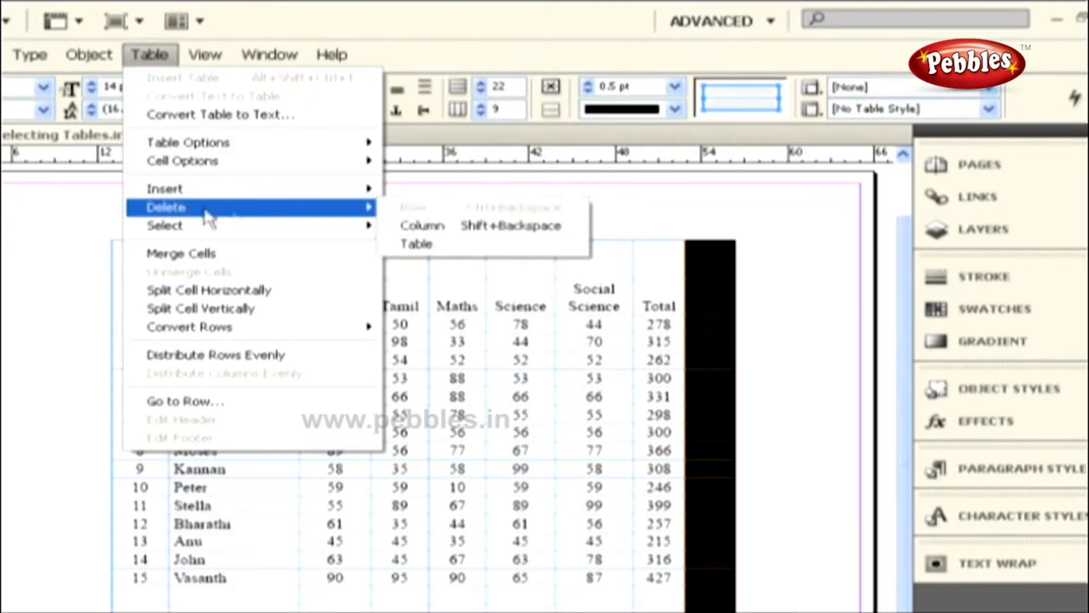
{"action": "left_click", "coordinate": [420, 226]}
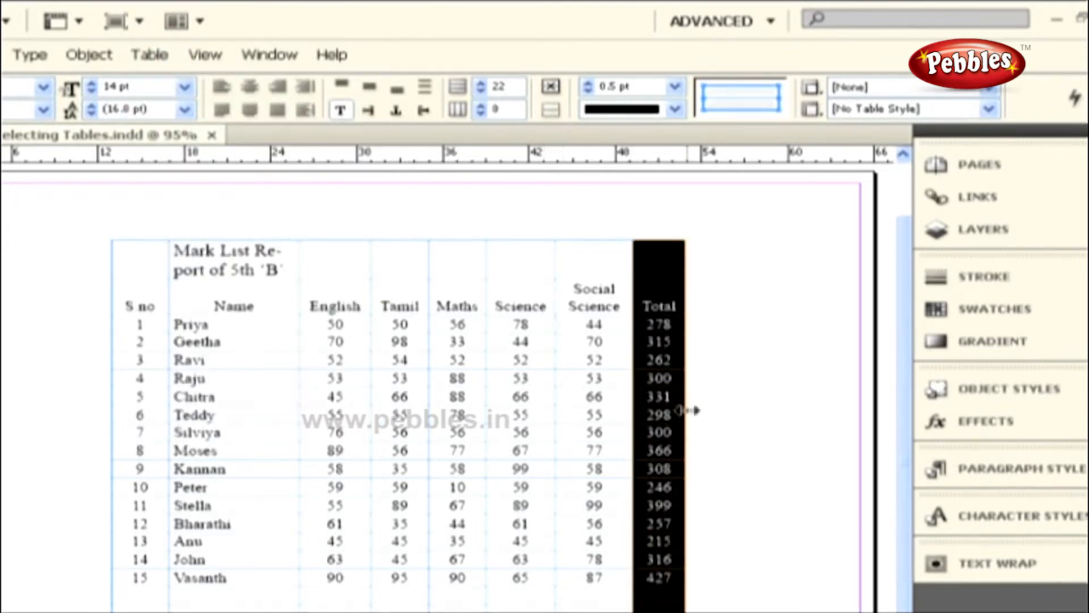
{"action": "left_click", "coordinate": [691, 409]}
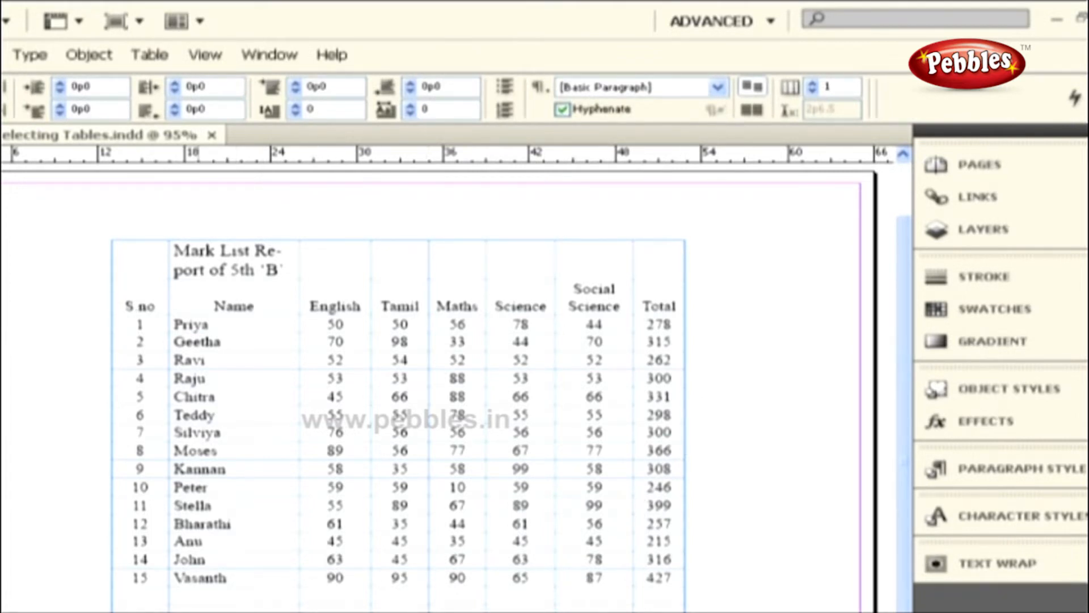
- Select the empty rows below row 15, delete them and clear the remaining selection
{"action": "left_click_drag", "start_coordinate": [123, 596], "coordinate": [648, 602]}
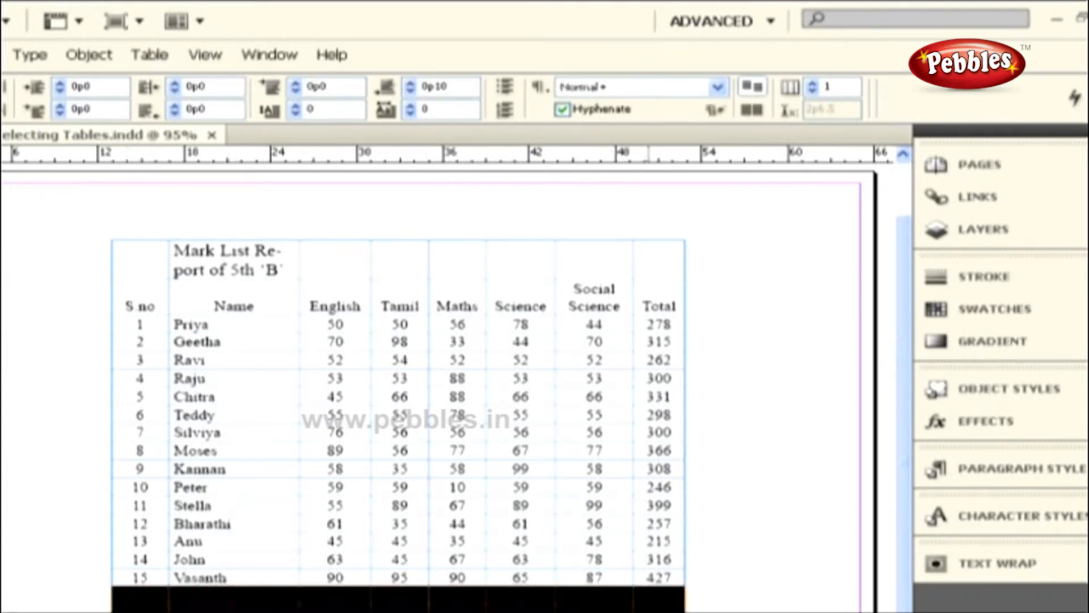
{"action": "right_click", "coordinate": [651, 355]}
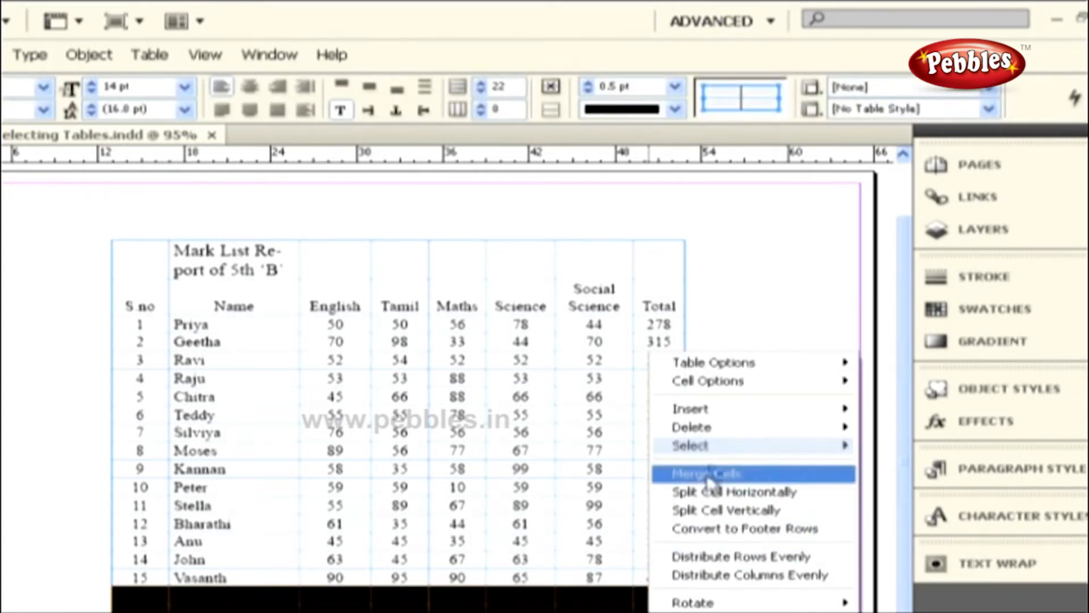
{"action": "mouse_move", "coordinate": [719, 441]}
{"action": "left_click", "coordinate": [874, 427]}
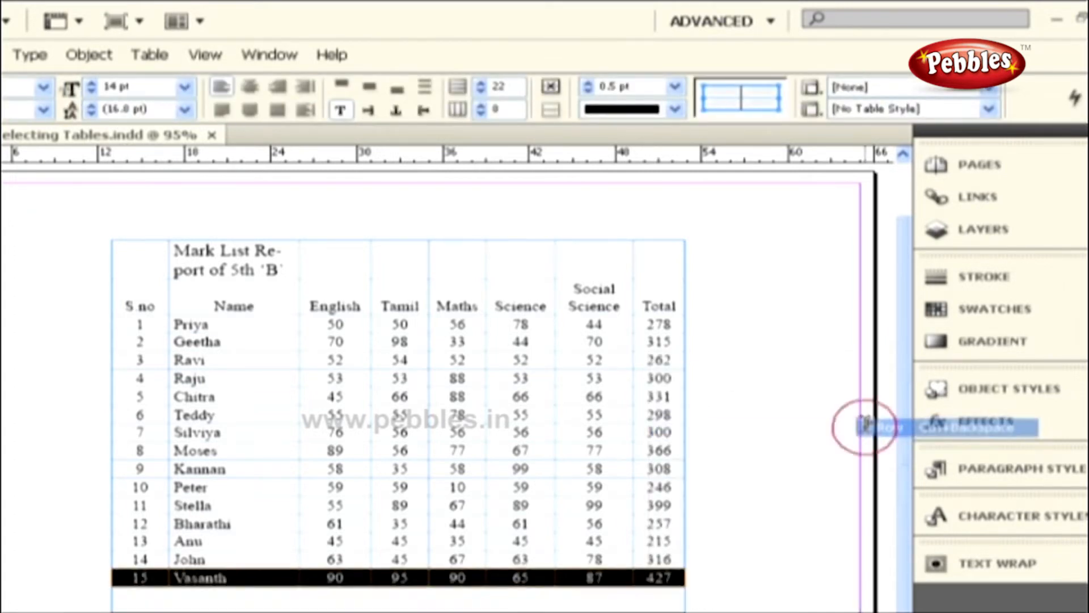
{"action": "left_click", "coordinate": [386, 606]}
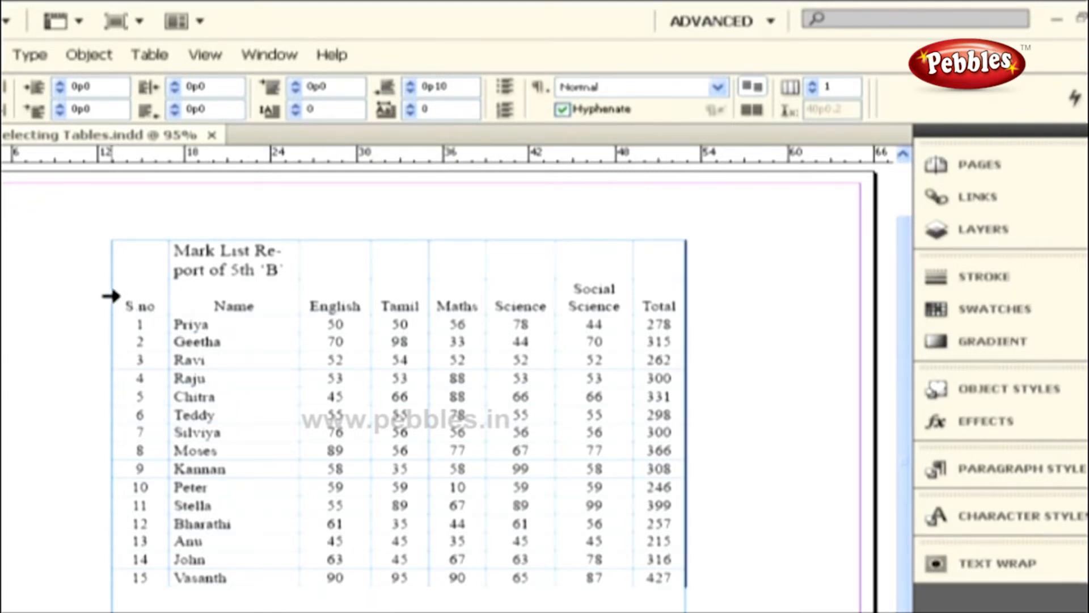
- Select the heading row, the S.no column and the entire table, one after another
{"action": "left_click", "coordinate": [110, 296]}
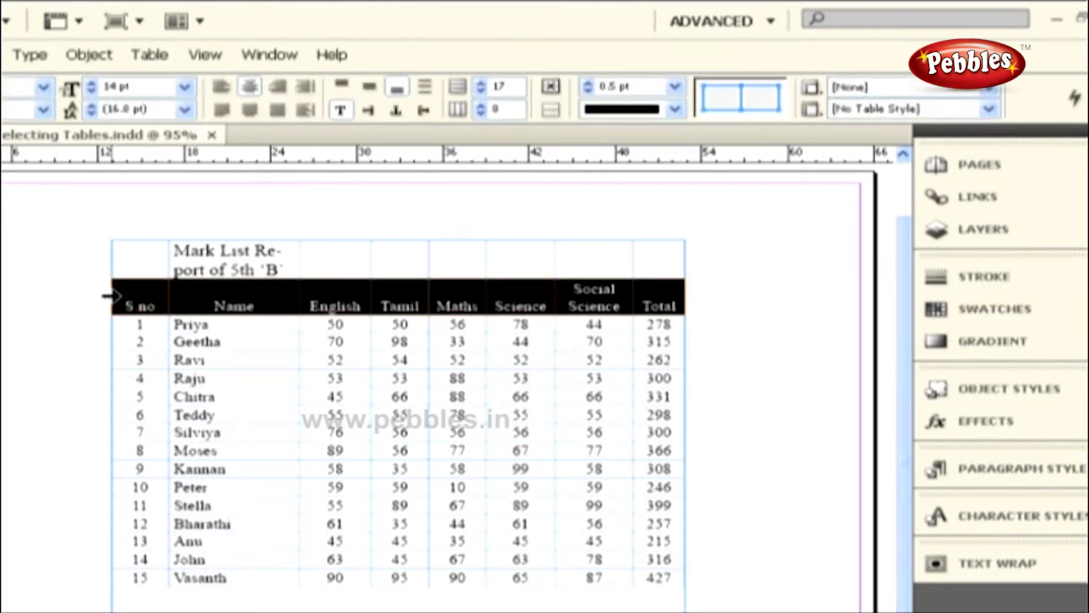
{"action": "left_click", "coordinate": [138, 239]}
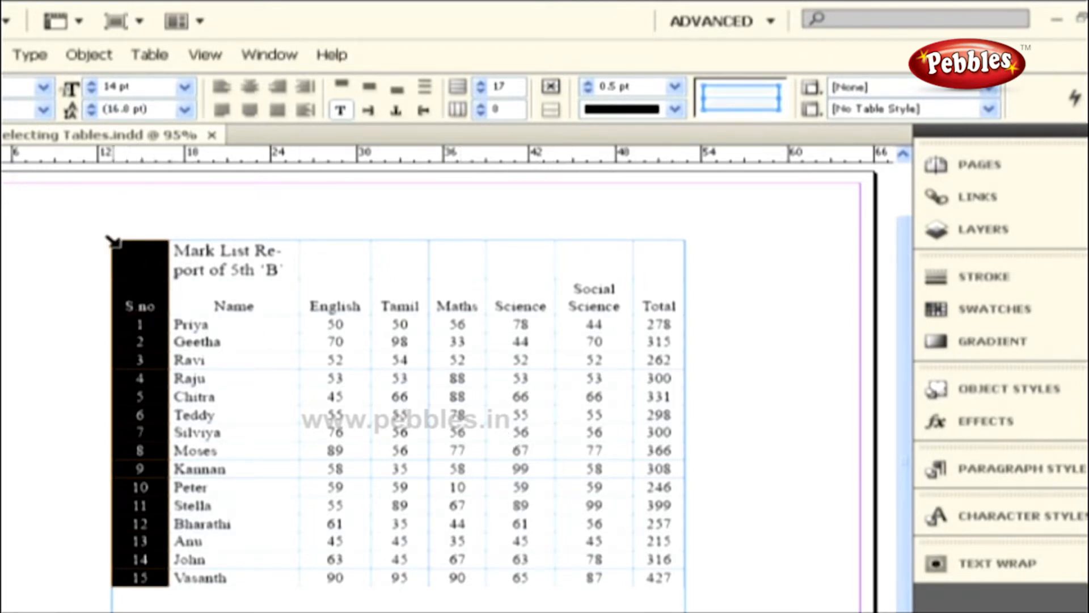
{"action": "left_click", "coordinate": [113, 241]}
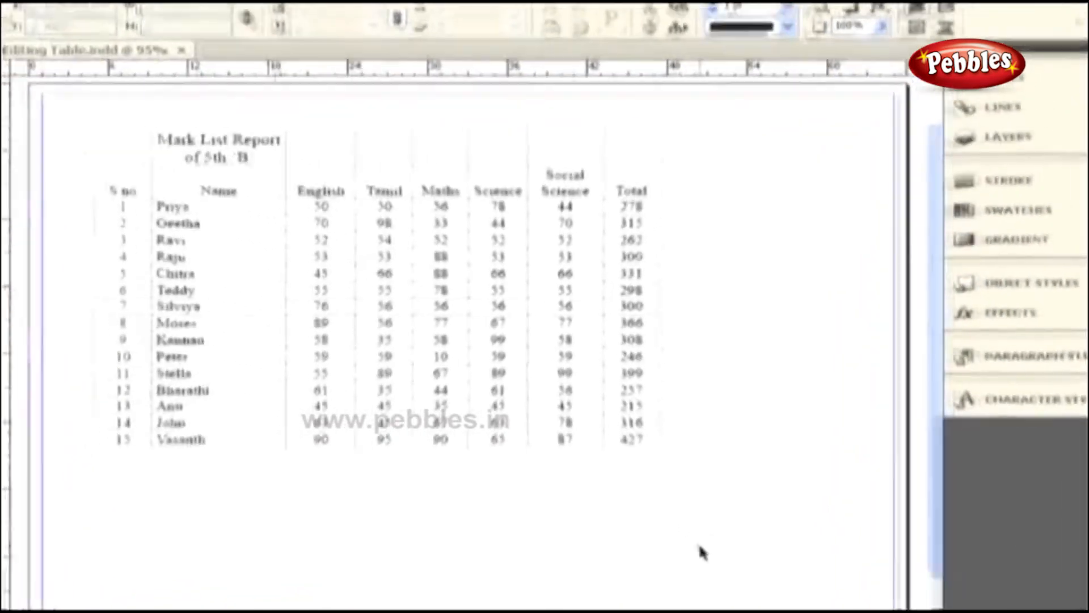
- Display the Table panel for the Editing Table document and place the text cursor in row 15's Total cell
{"action": "left_click", "coordinate": [392, 288]}
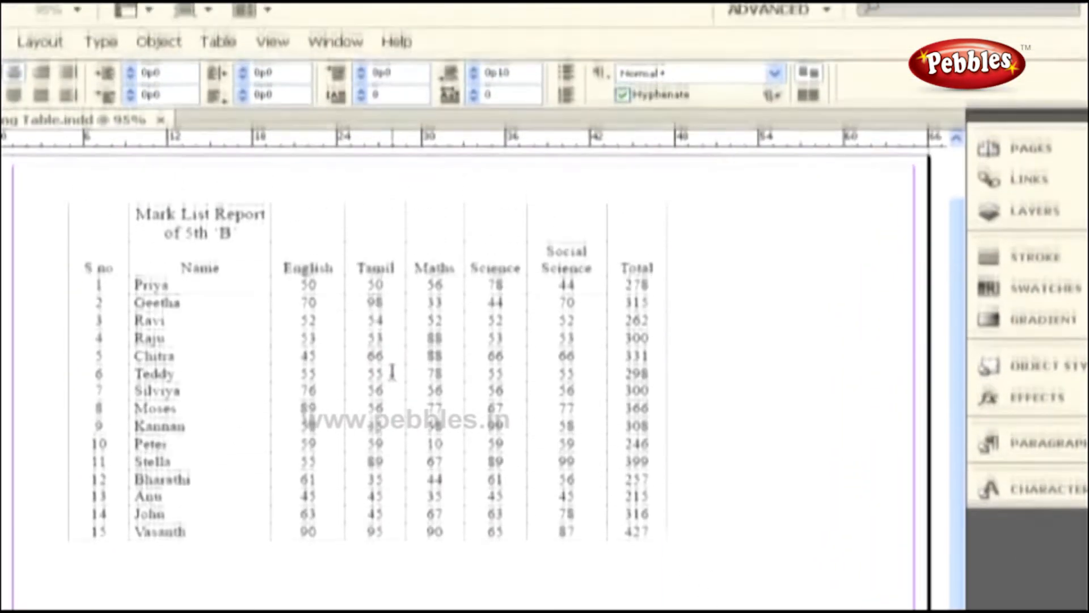
{"action": "left_click", "coordinate": [335, 55]}
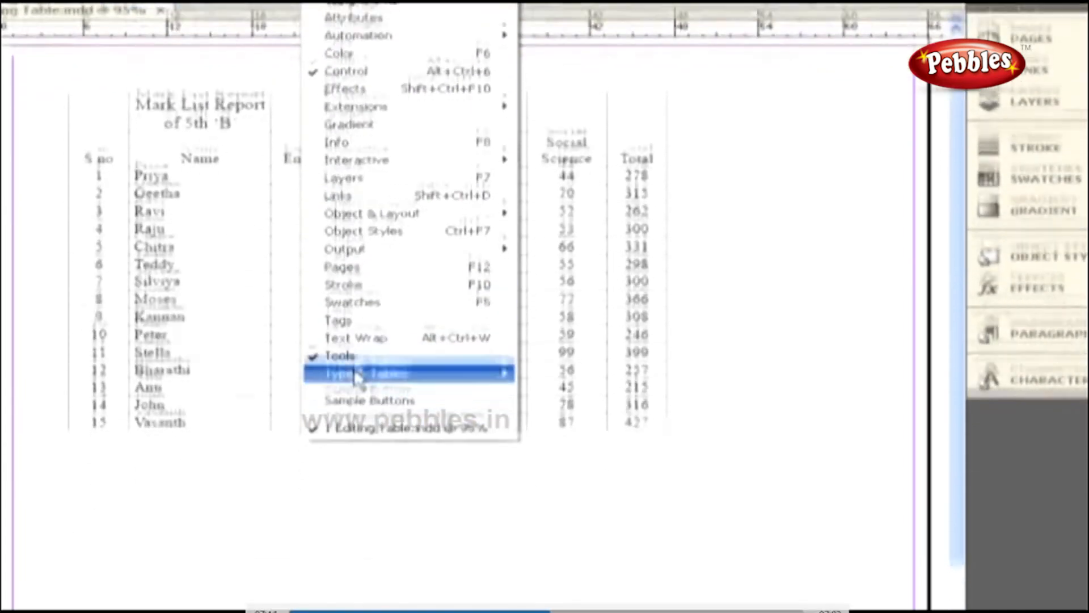
{"action": "mouse_move", "coordinate": [354, 374]}
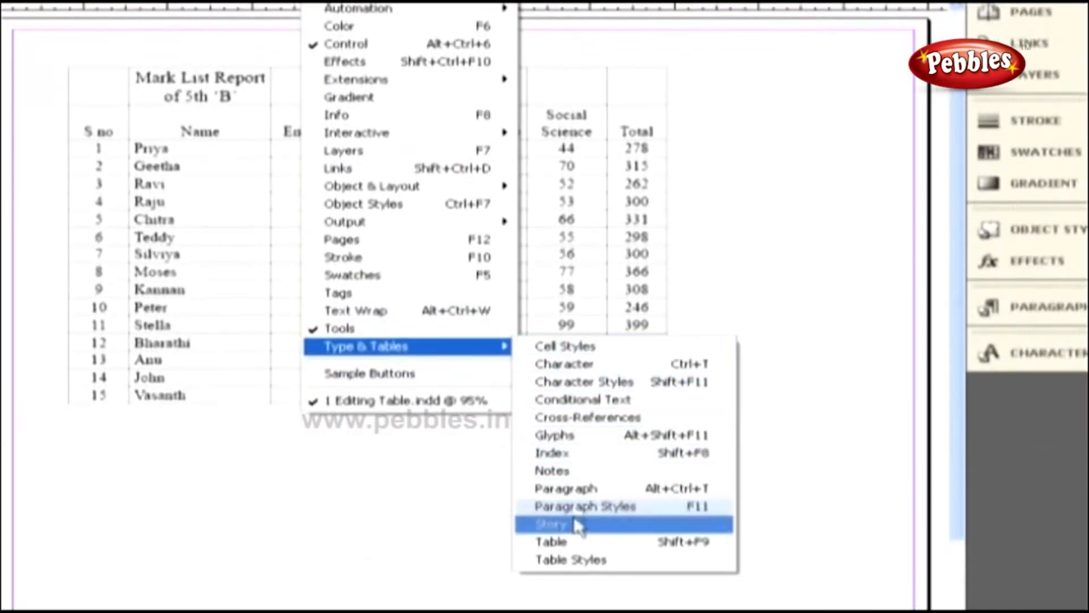
{"action": "left_click", "coordinate": [675, 542]}
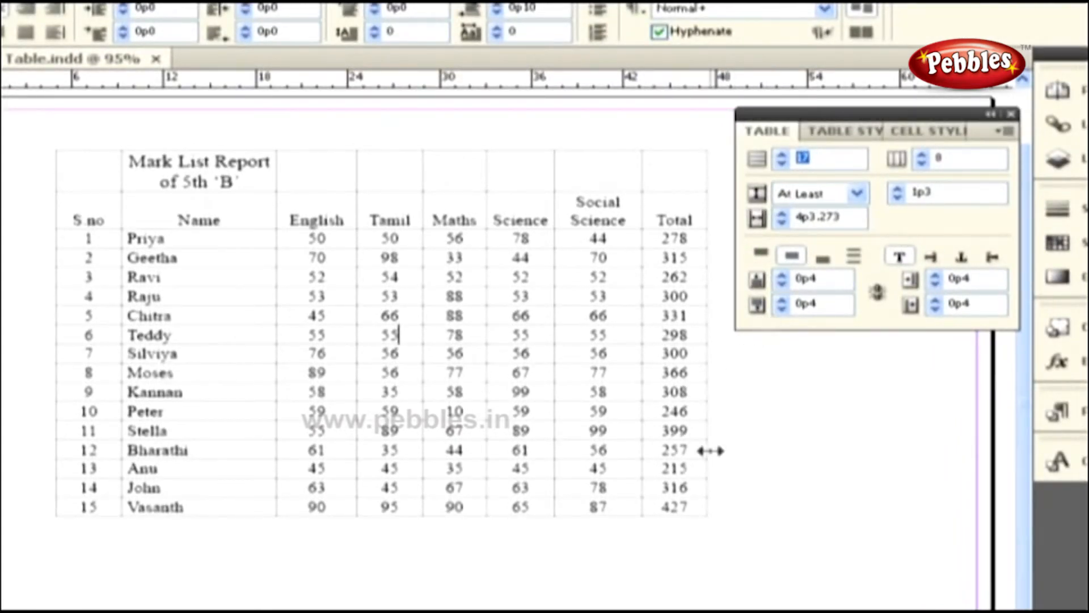
{"action": "left_click", "coordinate": [688, 503]}
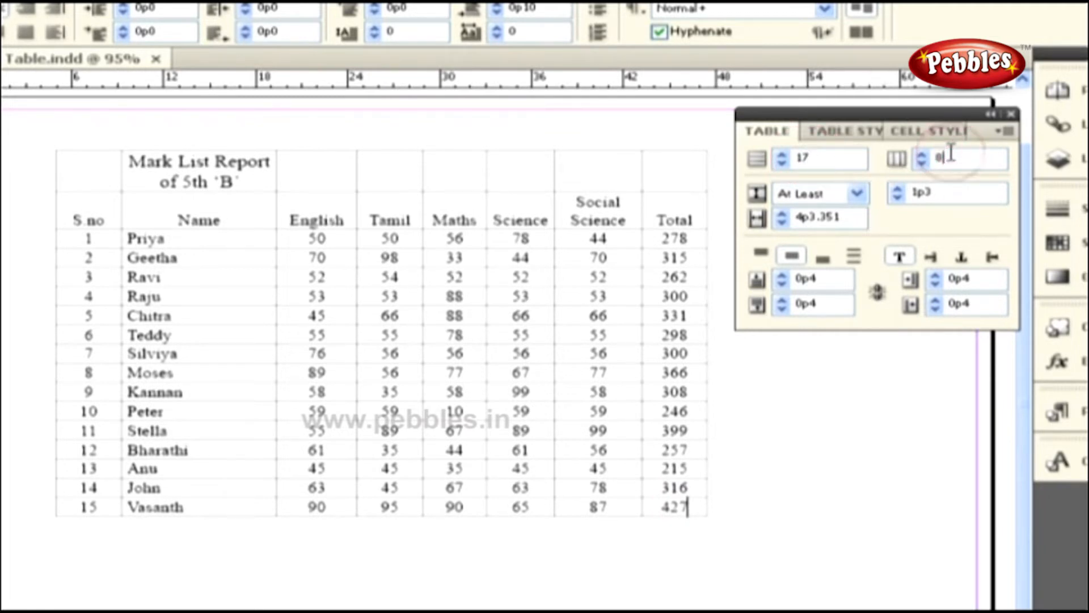
- Increase the table's row count to 20 to add empty rows below row 15
{"action": "left_click", "coordinate": [756, 157]}
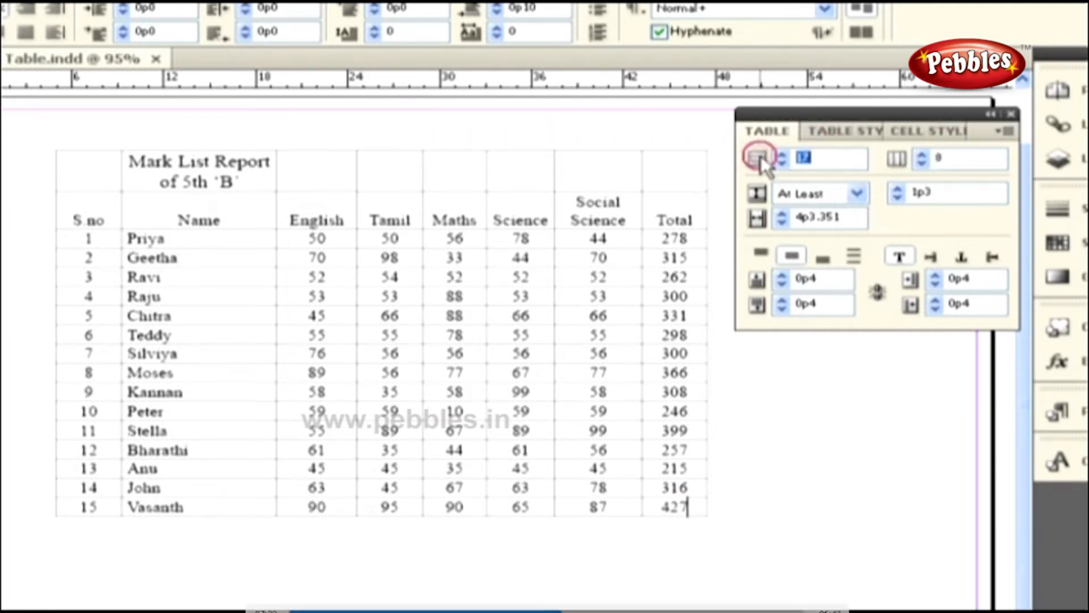
{"action": "left_click", "coordinate": [896, 159]}
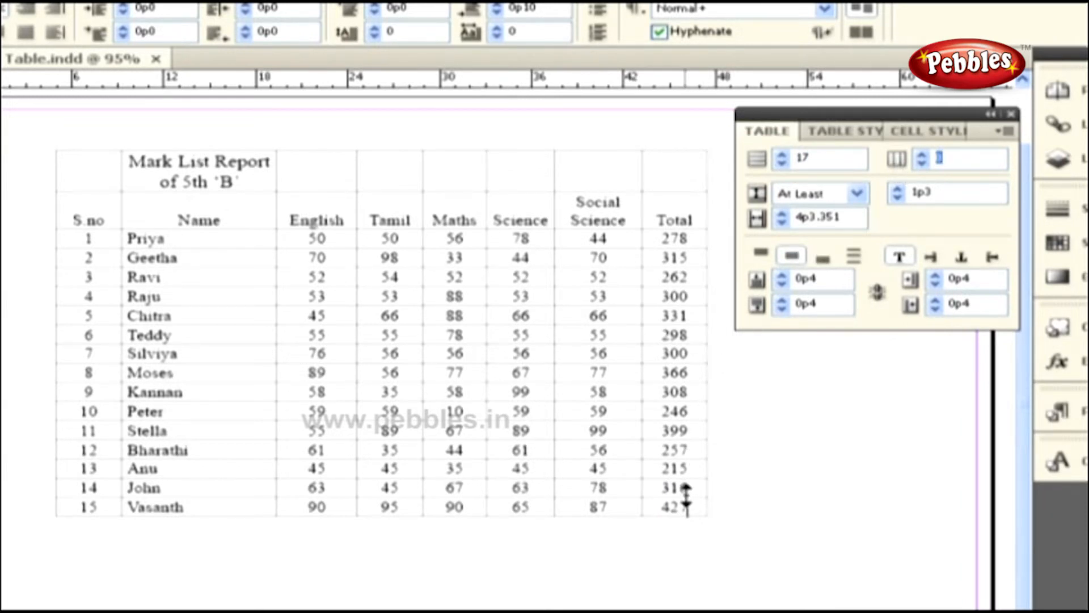
{"action": "left_click", "coordinate": [783, 154]}
{"action": "left_click", "coordinate": [782, 154]}
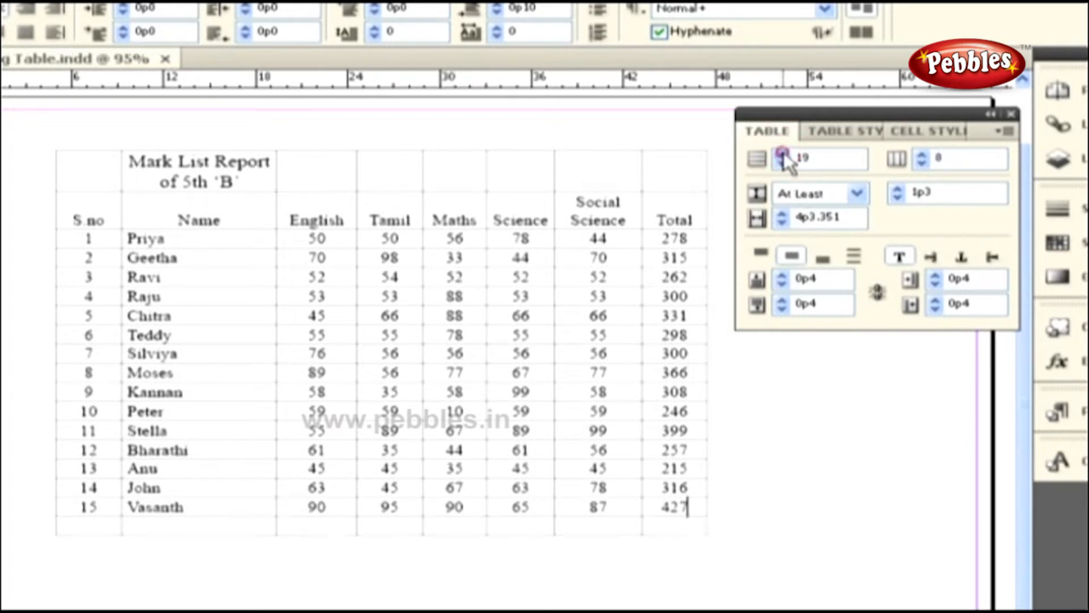
{"action": "left_click", "coordinate": [782, 154]}
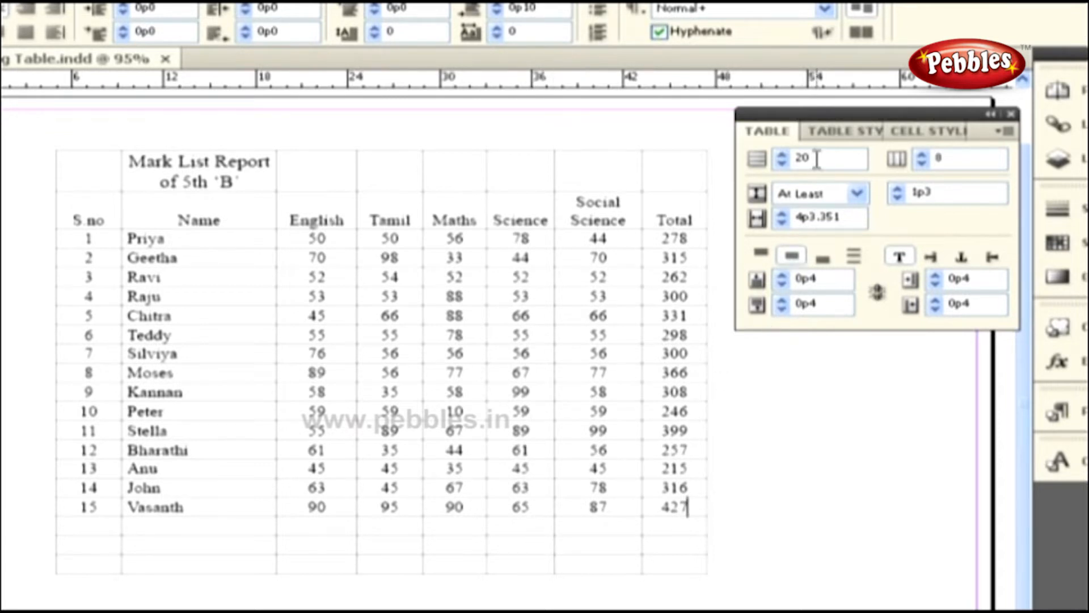
- Set the table's row count to 17 and accept deleting the extra rows
{"action": "double_click", "coordinate": [799, 155]}
{"action": "type", "text": "17"}
{"action": "key", "text": "Return"}
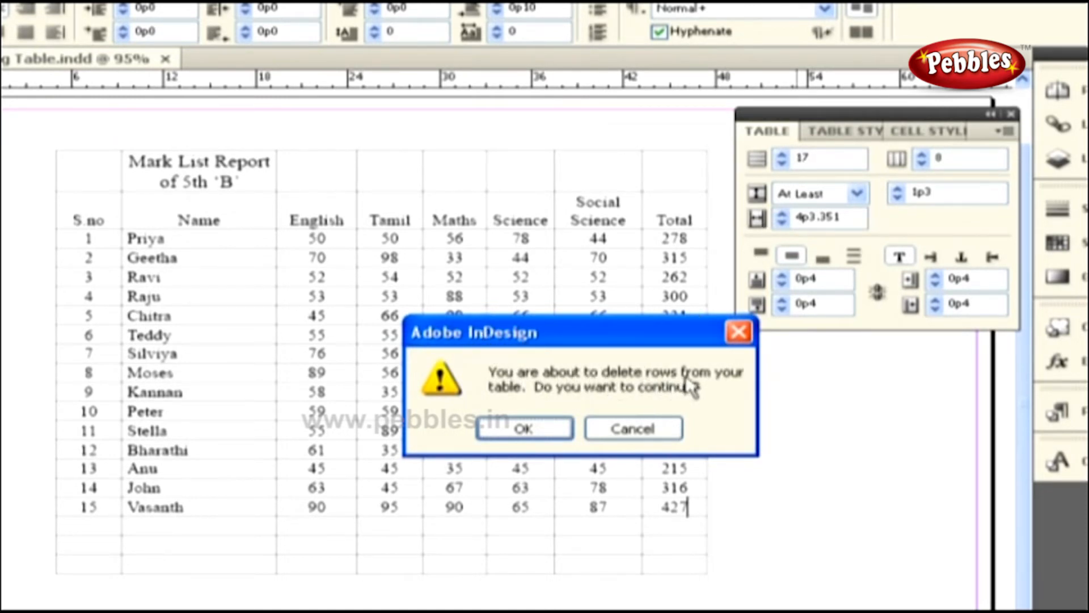
{"action": "left_click", "coordinate": [547, 427]}
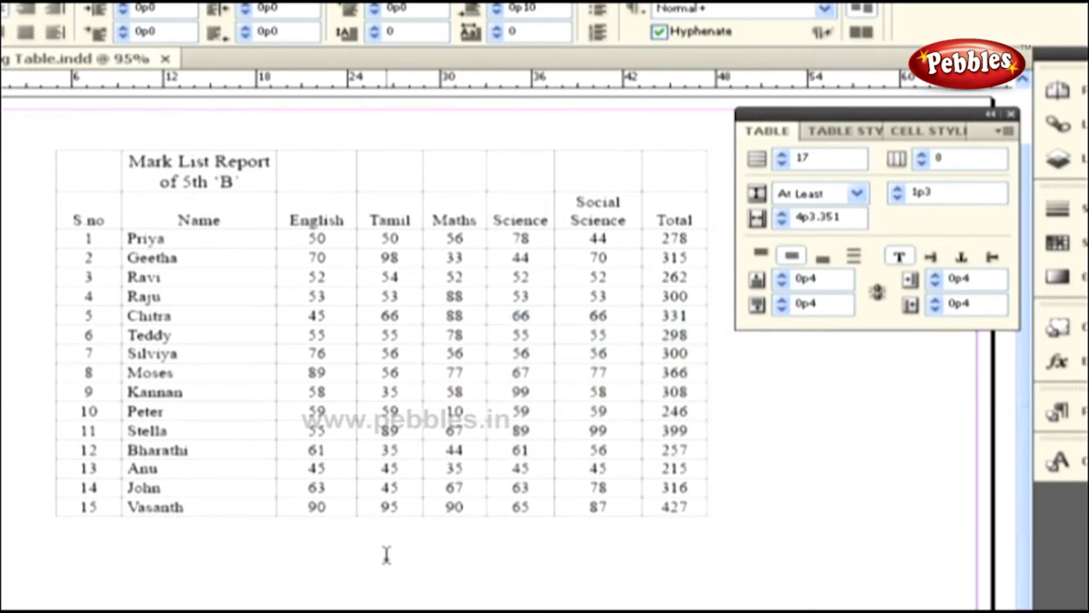
- Select all cells of the title row containing "Mark List Report of 5th 'B'" and merge them into one cell
{"action": "left_click_drag", "start_coordinate": [129, 161], "coordinate": [237, 181]}
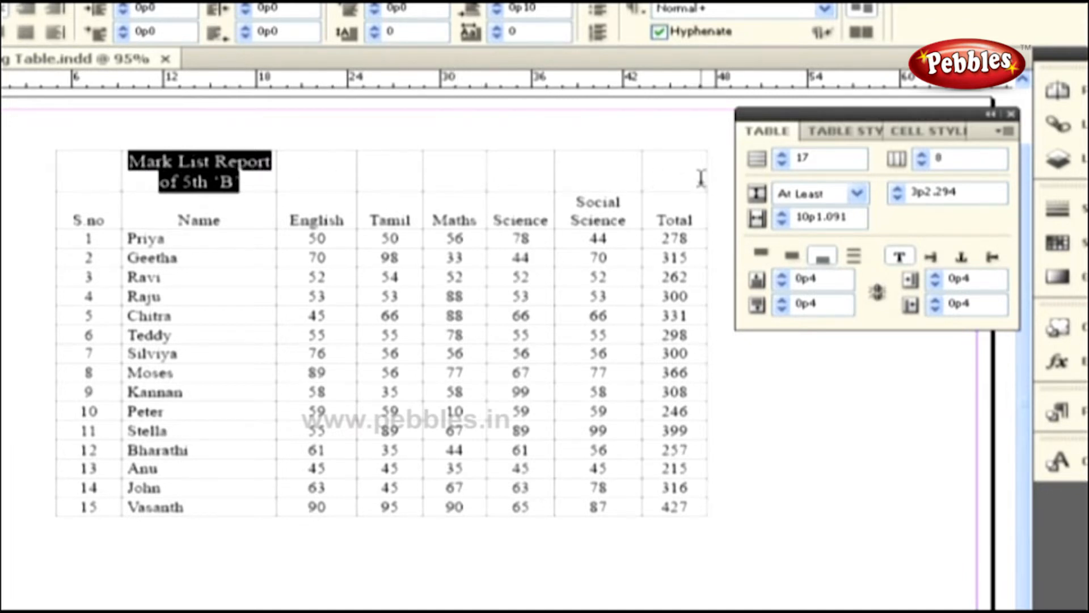
{"action": "left_click_drag", "start_coordinate": [701, 178], "coordinate": [89, 169]}
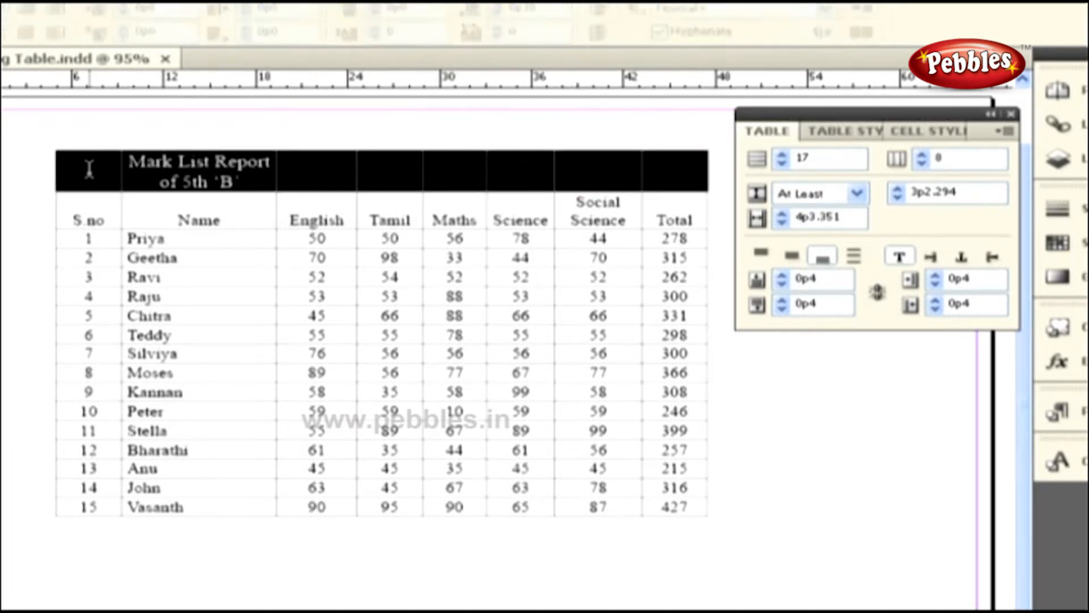
{"action": "left_click", "coordinate": [1002, 134]}
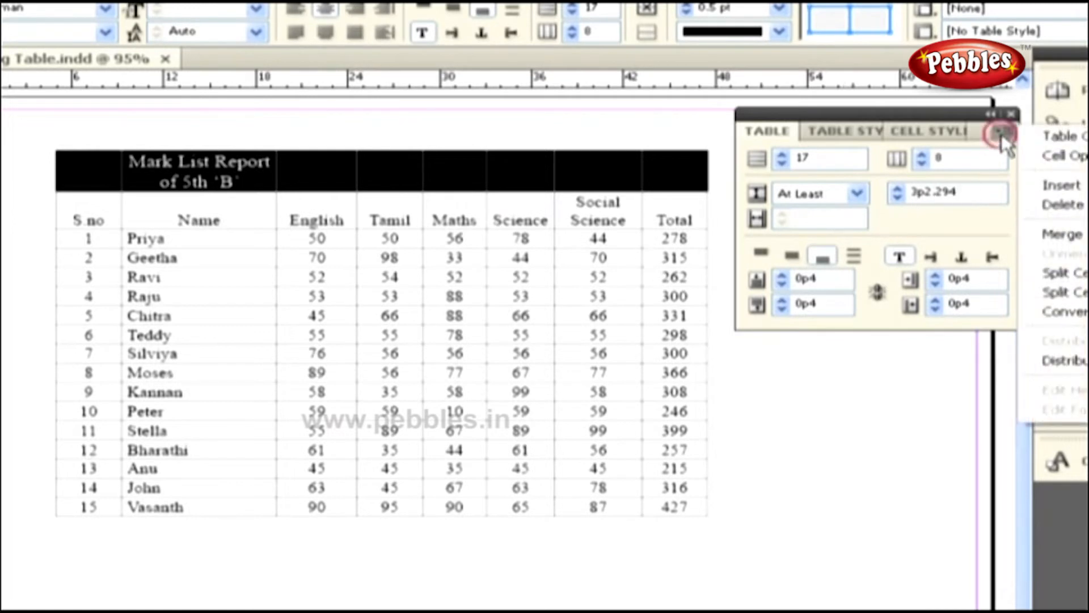
{"action": "left_click", "coordinate": [1063, 236]}
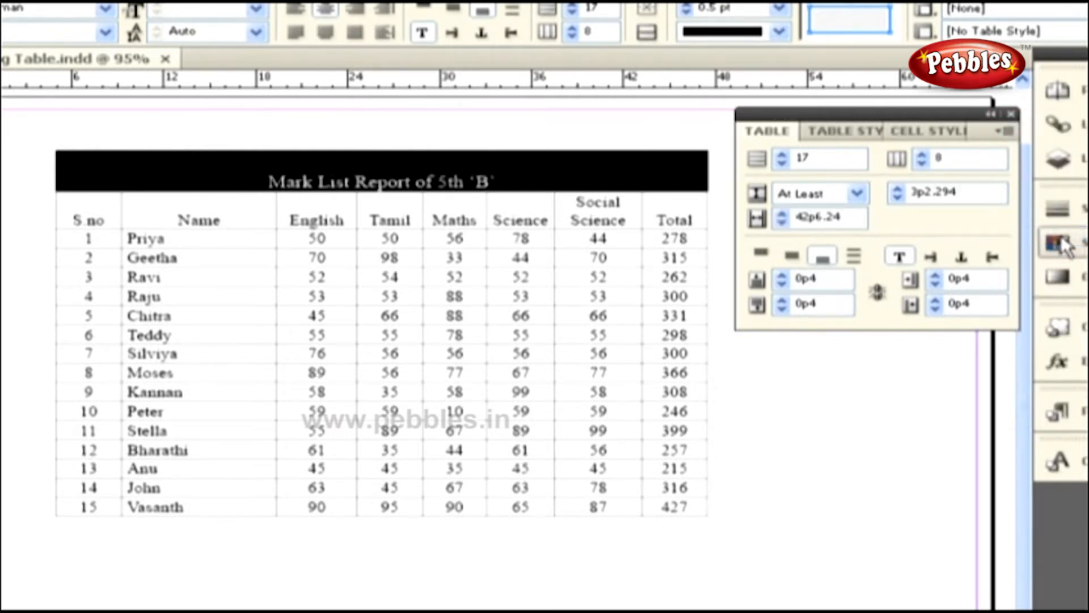
- Select the merged title cell, unmerge it, and undo the unmerging
{"action": "left_click", "coordinate": [461, 185]}
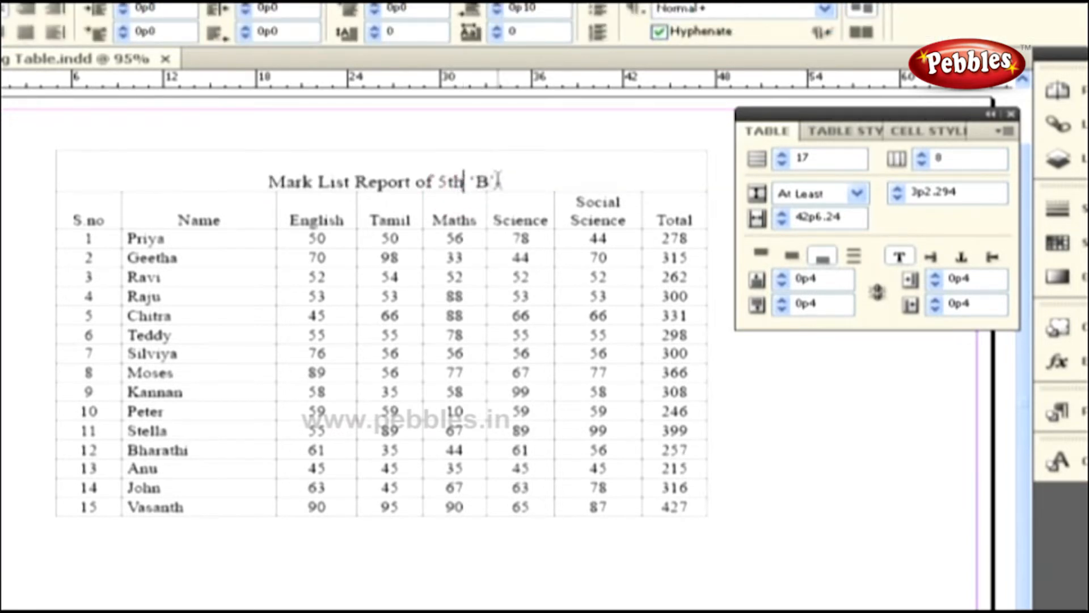
{"action": "left_click_drag", "start_coordinate": [493, 177], "coordinate": [21, 173]}
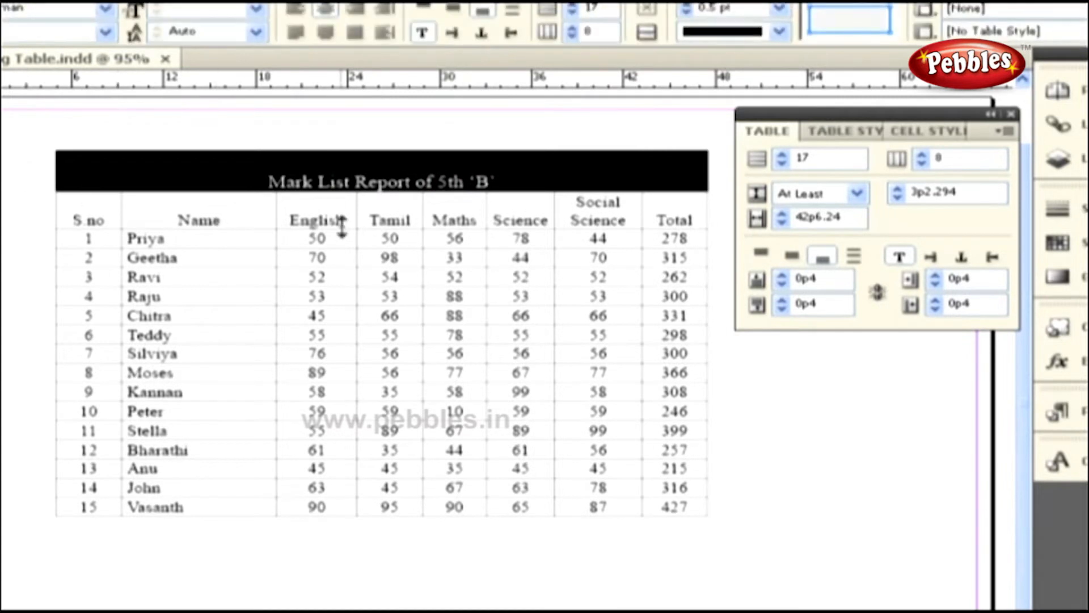
{"action": "left_click", "coordinate": [1000, 131]}
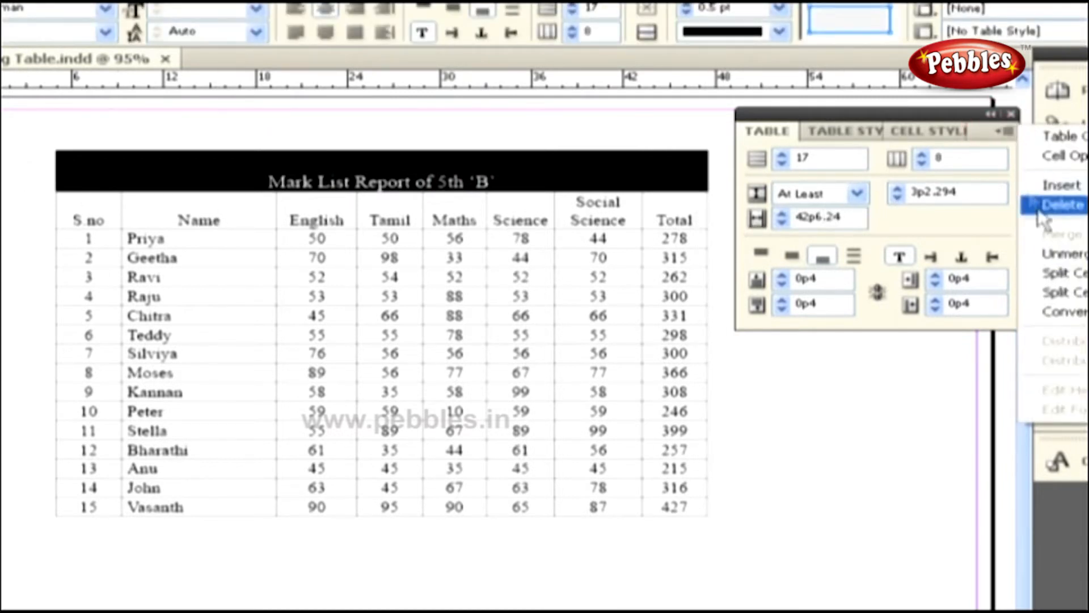
{"action": "left_click", "coordinate": [1052, 254]}
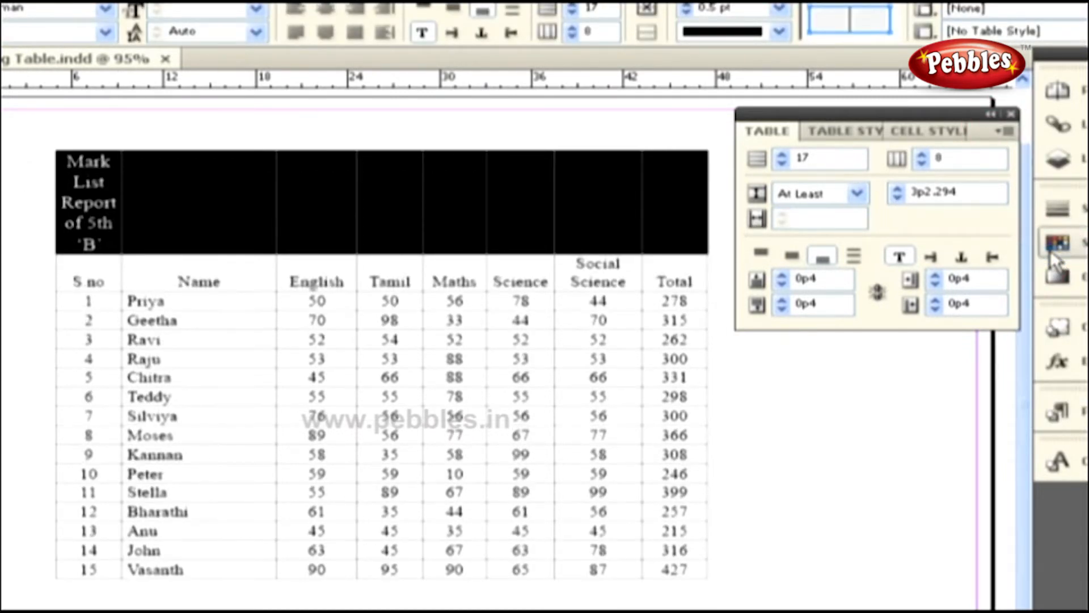
{"action": "left_click", "coordinate": [113, 184]}
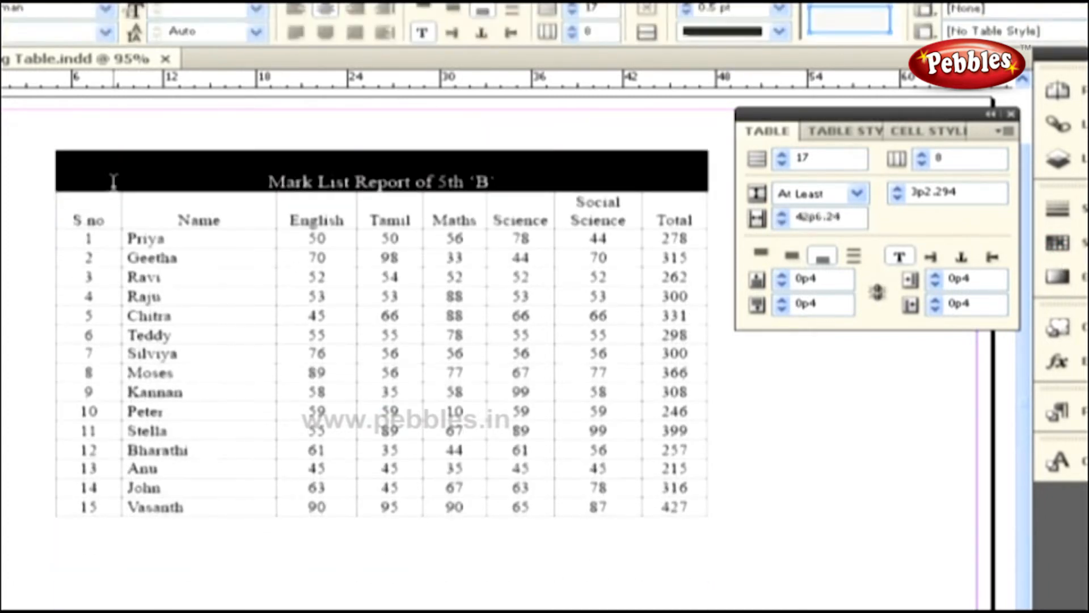
- Select the title text in the merged cell, align it vertically to the center and clear the selection
{"action": "left_click", "coordinate": [345, 182]}
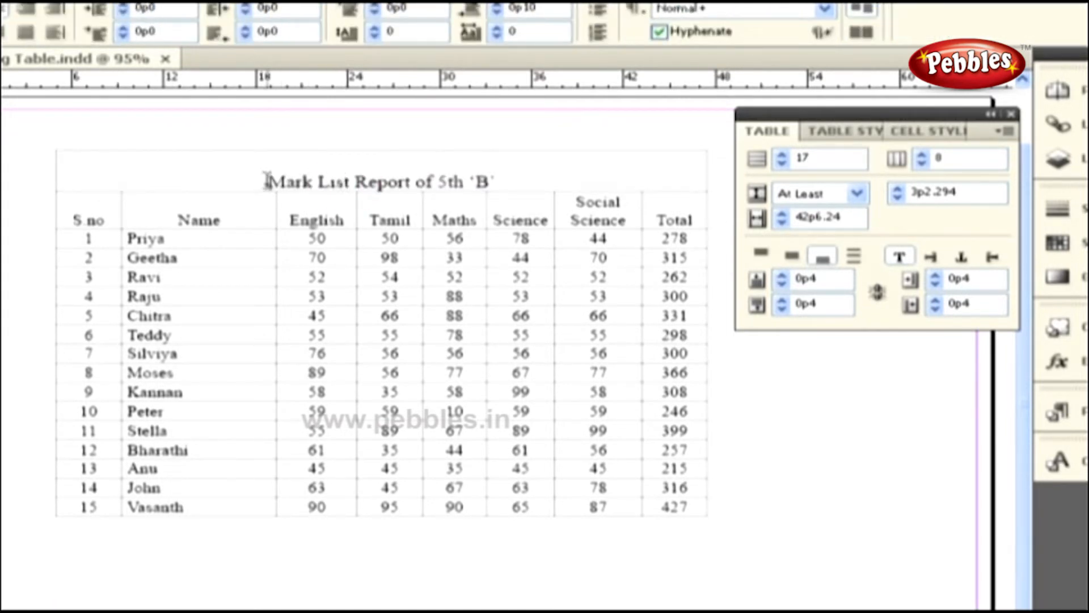
{"action": "left_click_drag", "start_coordinate": [267, 182], "coordinate": [502, 183]}
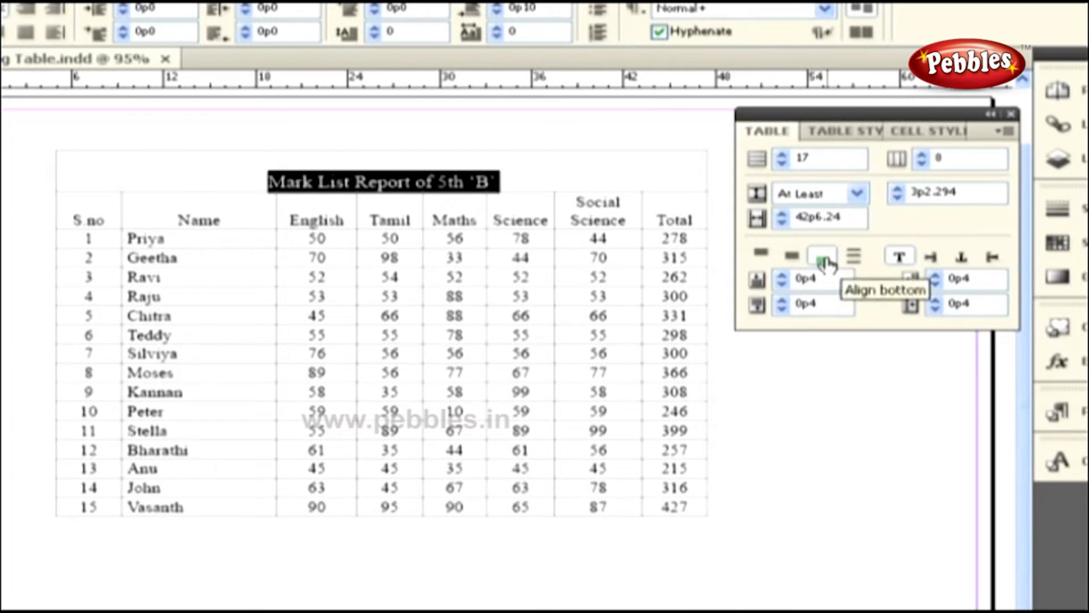
{"action": "left_click", "coordinate": [792, 259]}
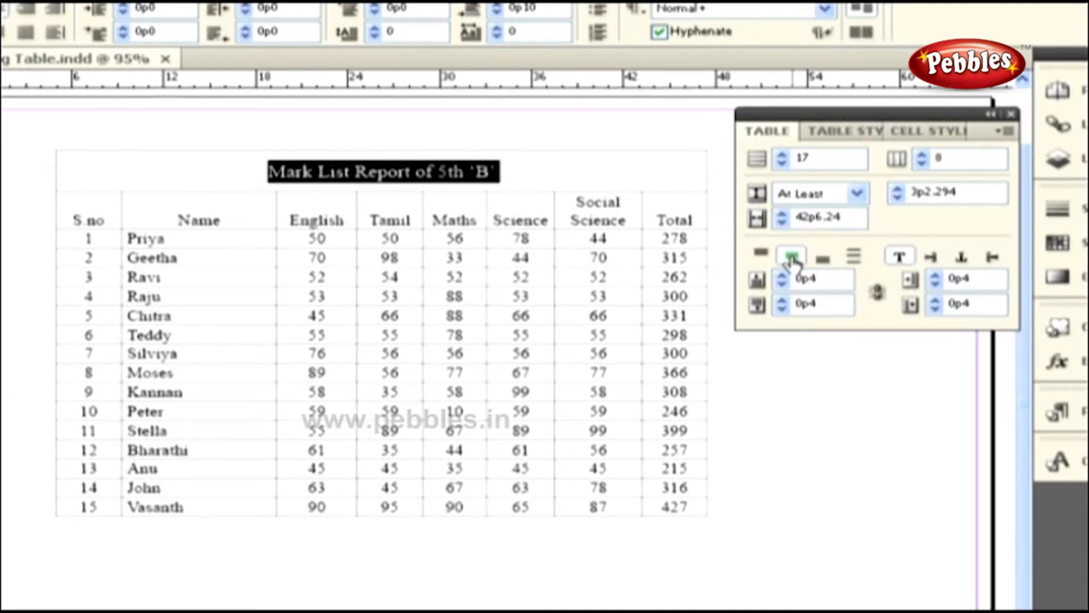
{"action": "left_click", "coordinate": [422, 168]}
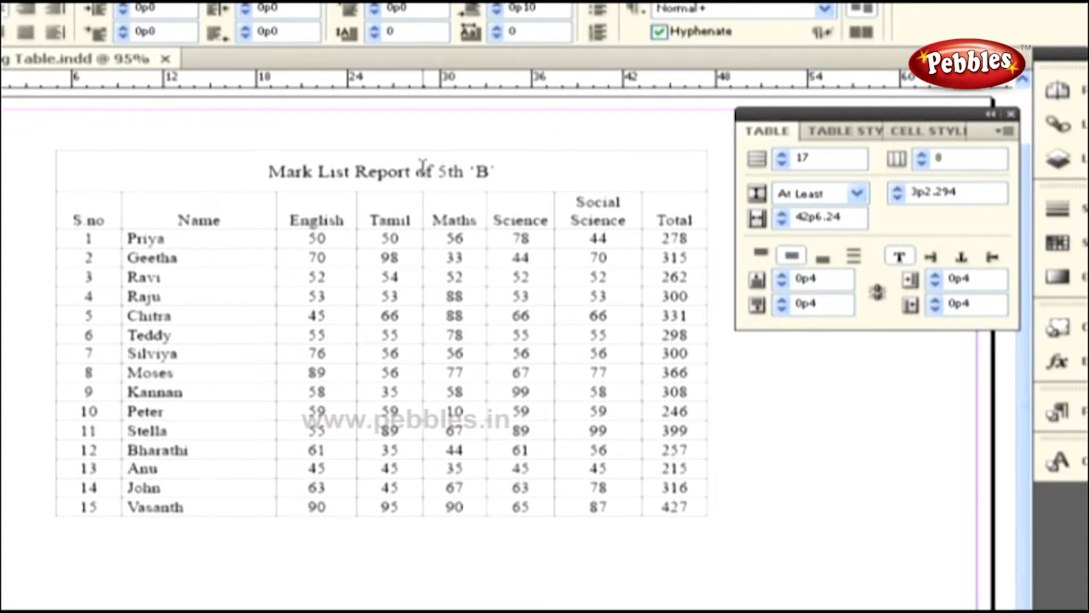
- Split row 1's Science cell vertically and inspect its two halves at 200% zoom
{"action": "left_click", "coordinate": [534, 243]}
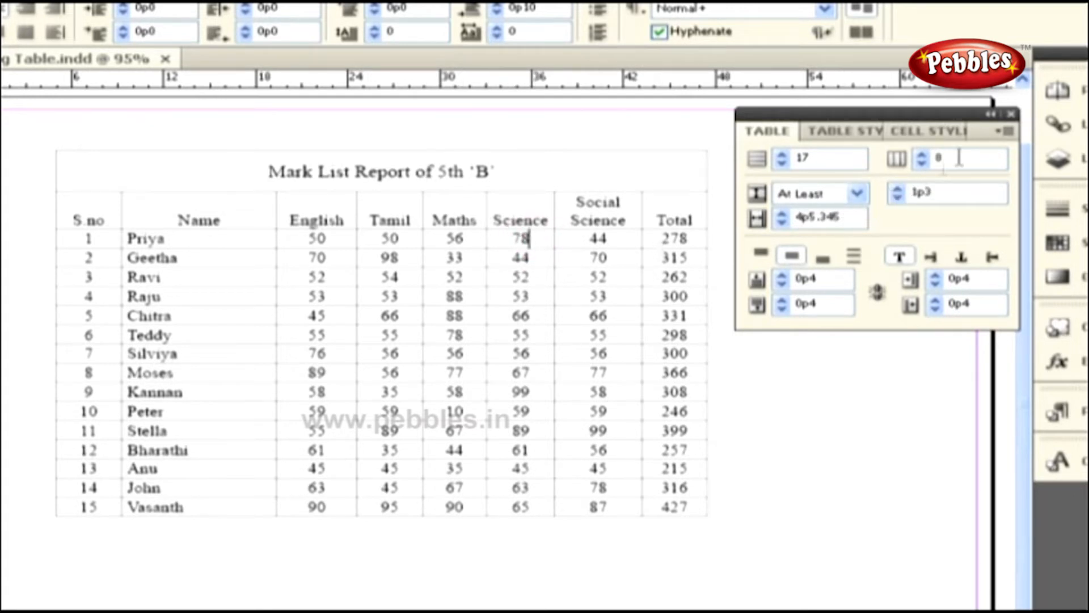
{"action": "left_click", "coordinate": [1005, 134]}
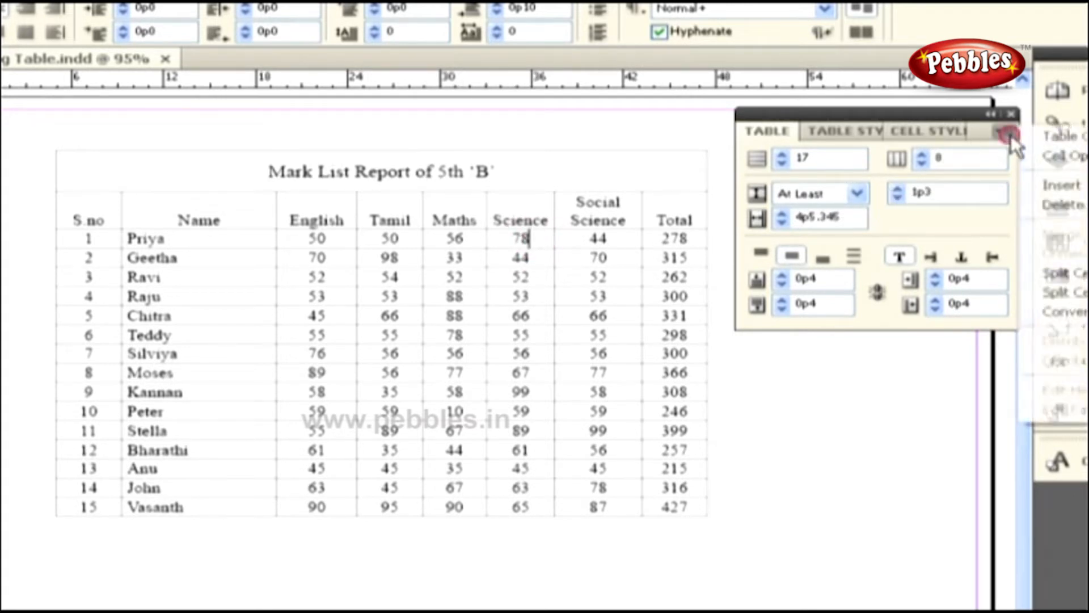
{"action": "left_click", "coordinate": [1065, 292]}
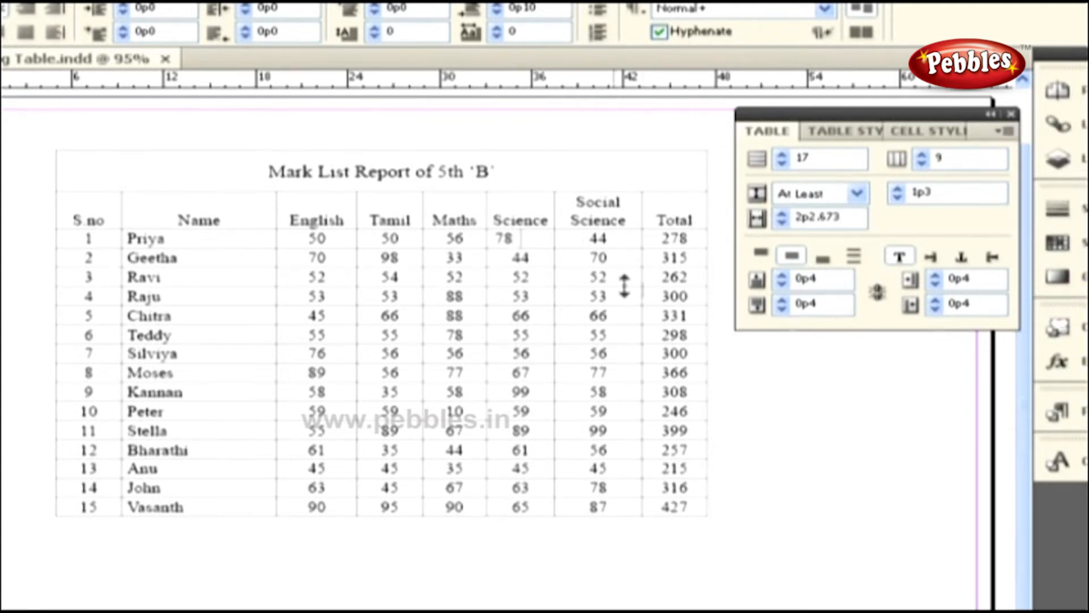
{"action": "left_click", "coordinate": [505, 235]}
{"action": "left_click", "coordinate": [528, 236]}
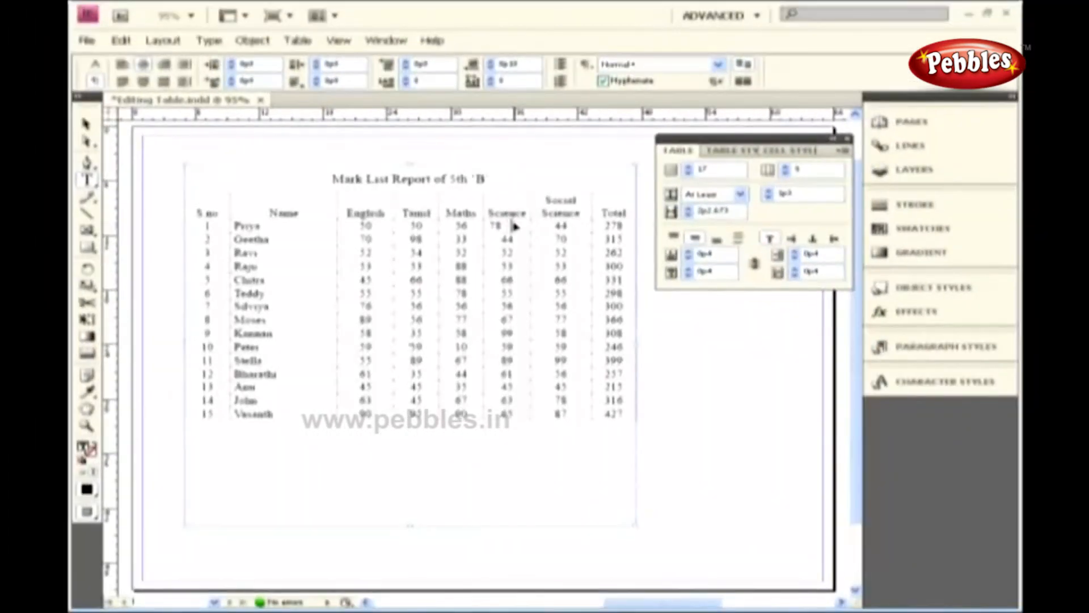
{"action": "key", "text": "ctrl+2"}
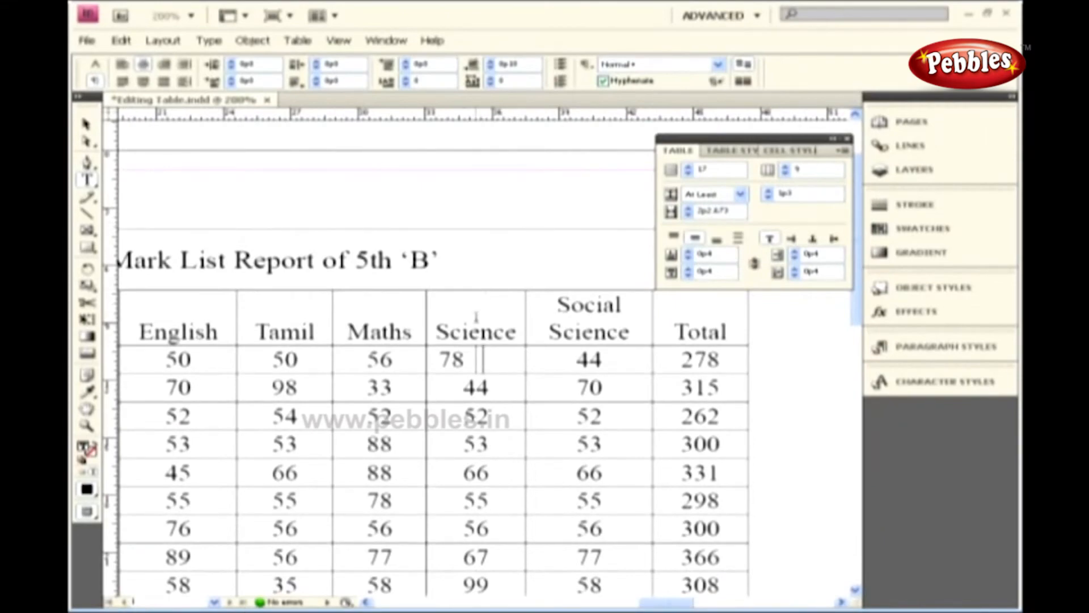
- Split row 1's Social Science cell horizontally, place the cursor in its lower half and fit the page in view
{"action": "left_click", "coordinate": [462, 356]}
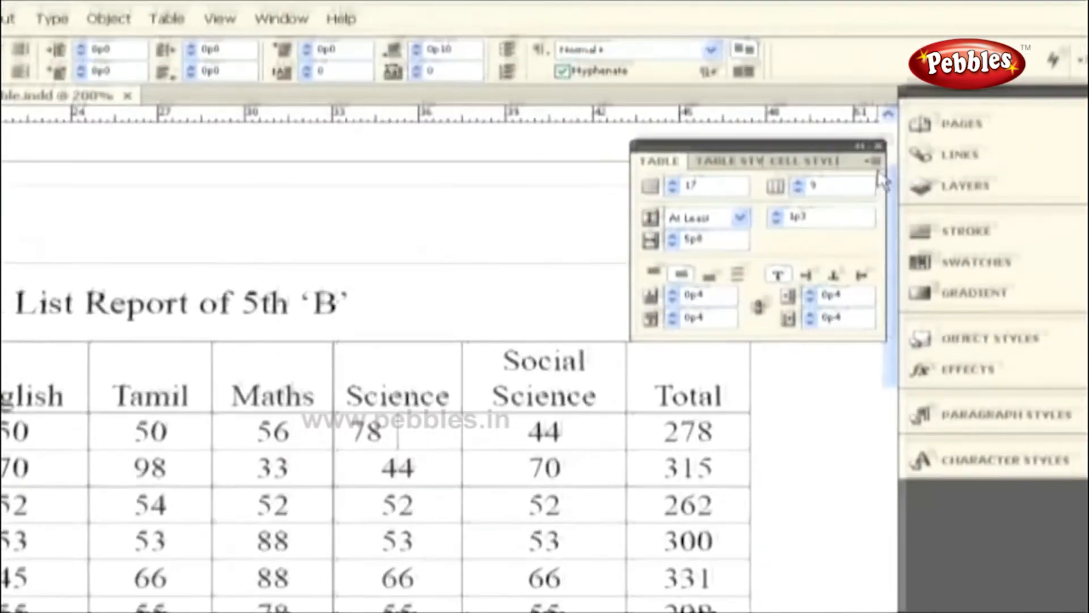
{"action": "left_click", "coordinate": [968, 84]}
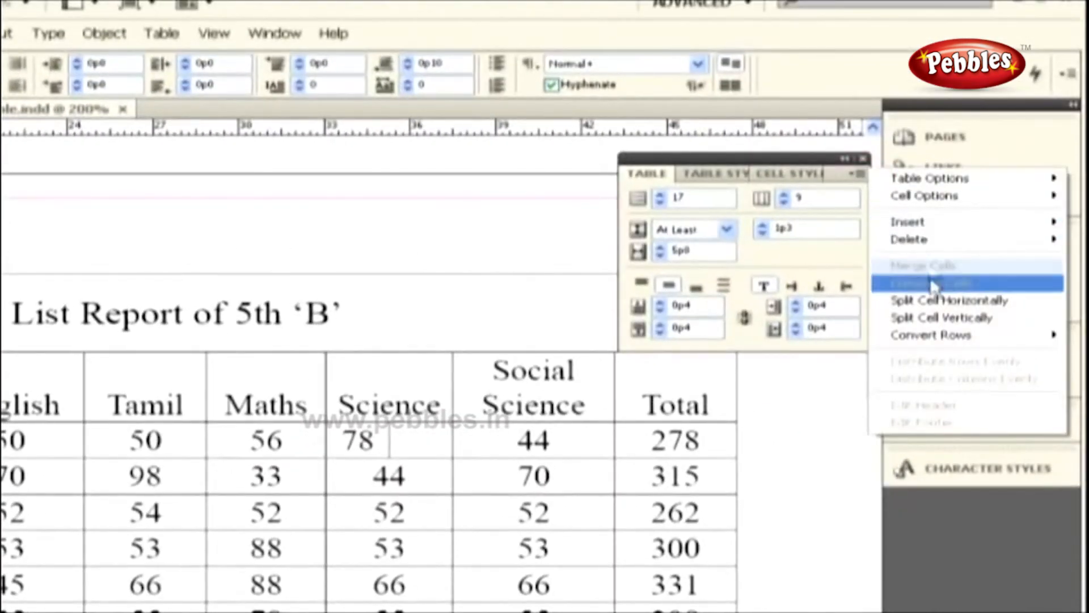
{"action": "left_click", "coordinate": [931, 300]}
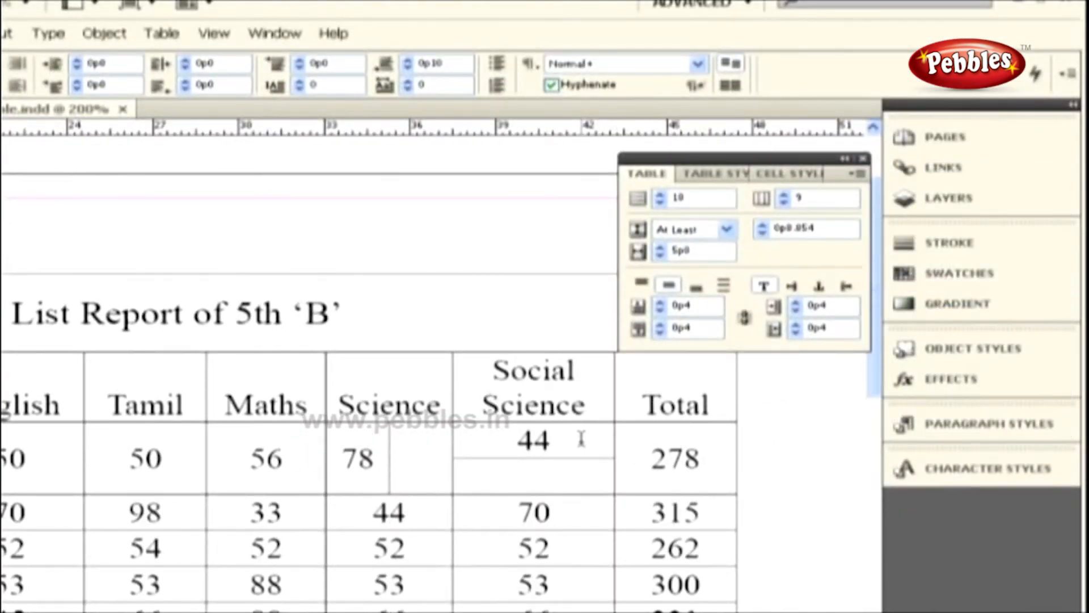
{"action": "left_click", "coordinate": [575, 476]}
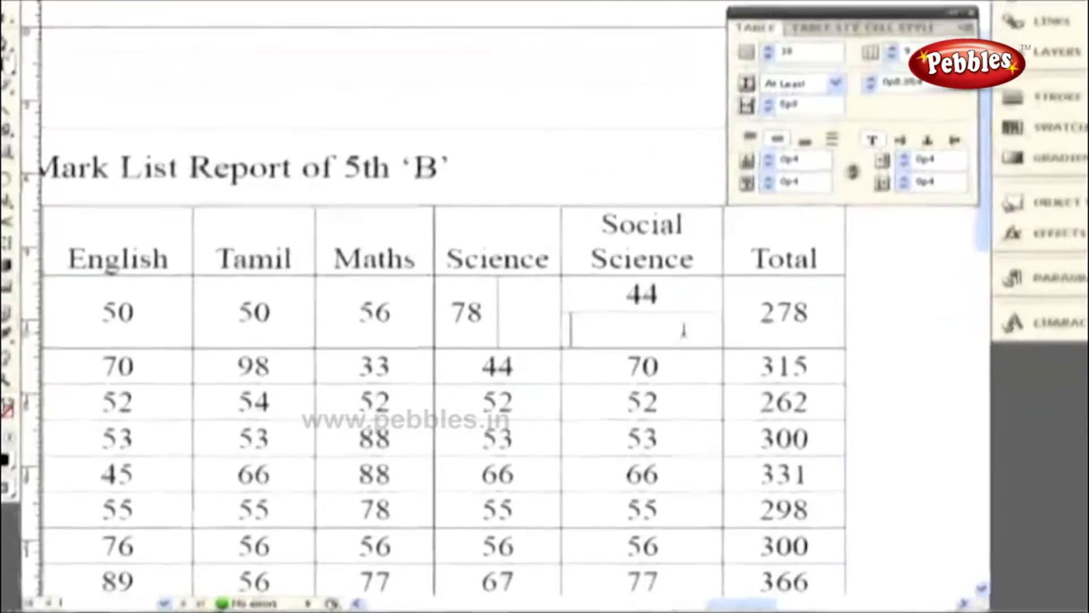
{"action": "key", "text": "ctrl+0"}
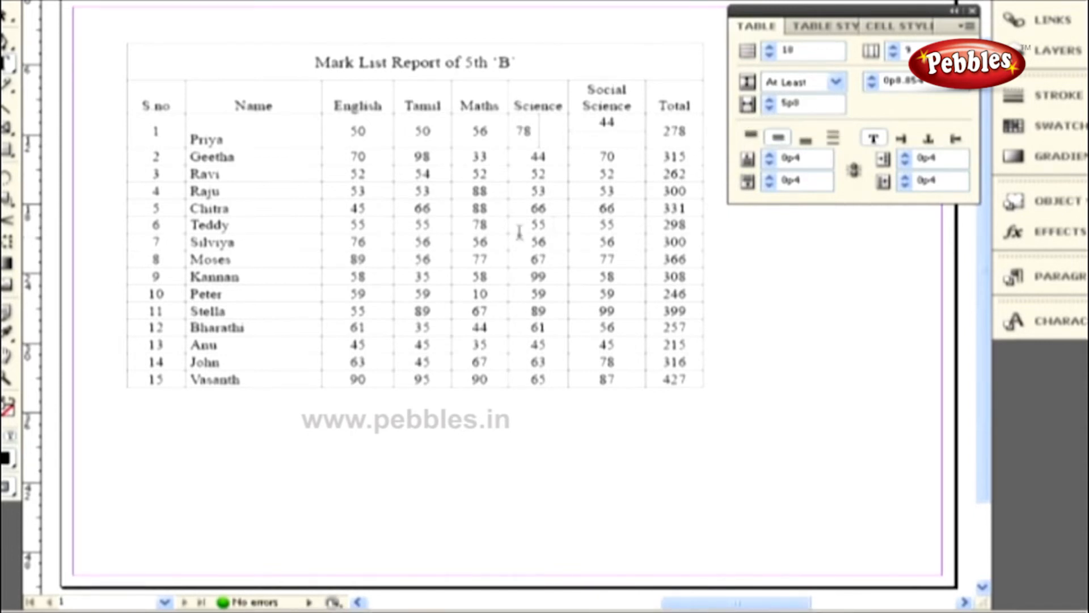
- Place the cursor in row 5's Tamil cell and review the row height mode and height value
{"action": "left_click", "coordinate": [440, 209]}
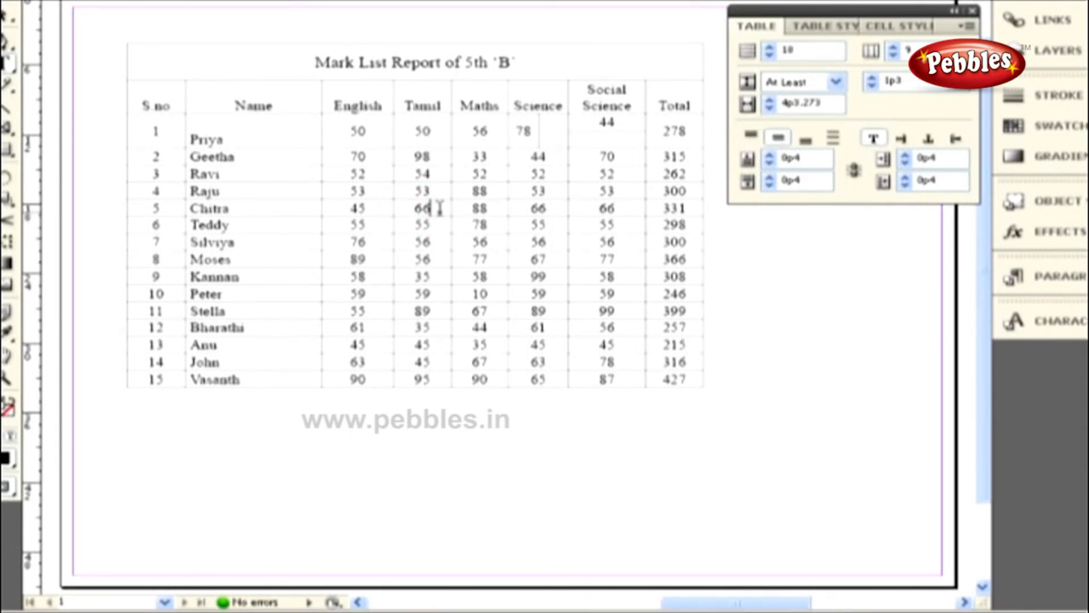
{"action": "left_click", "coordinate": [791, 88]}
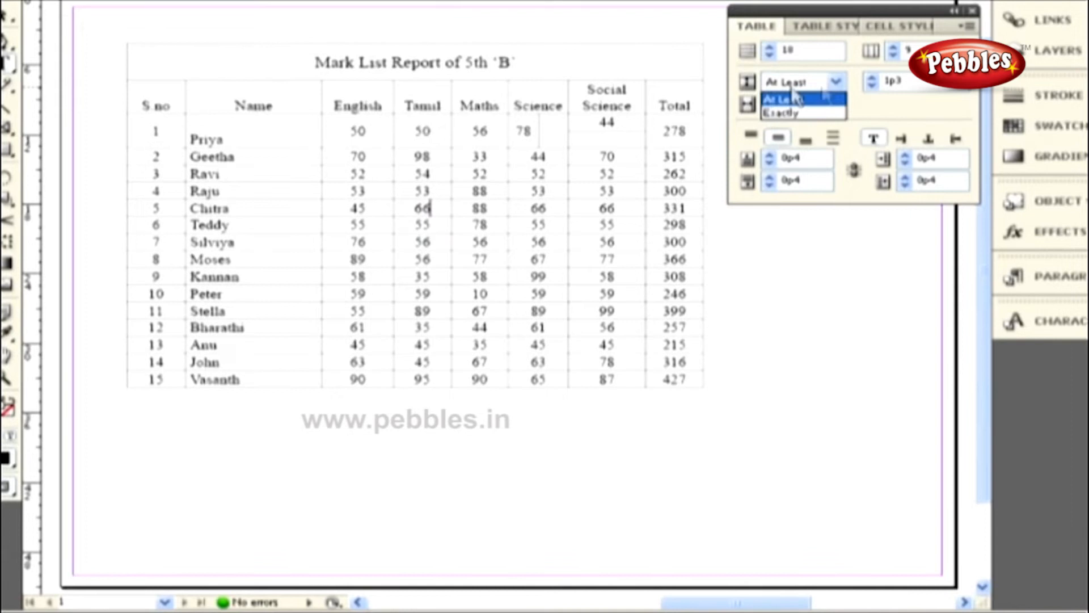
{"action": "left_click", "coordinate": [892, 81]}
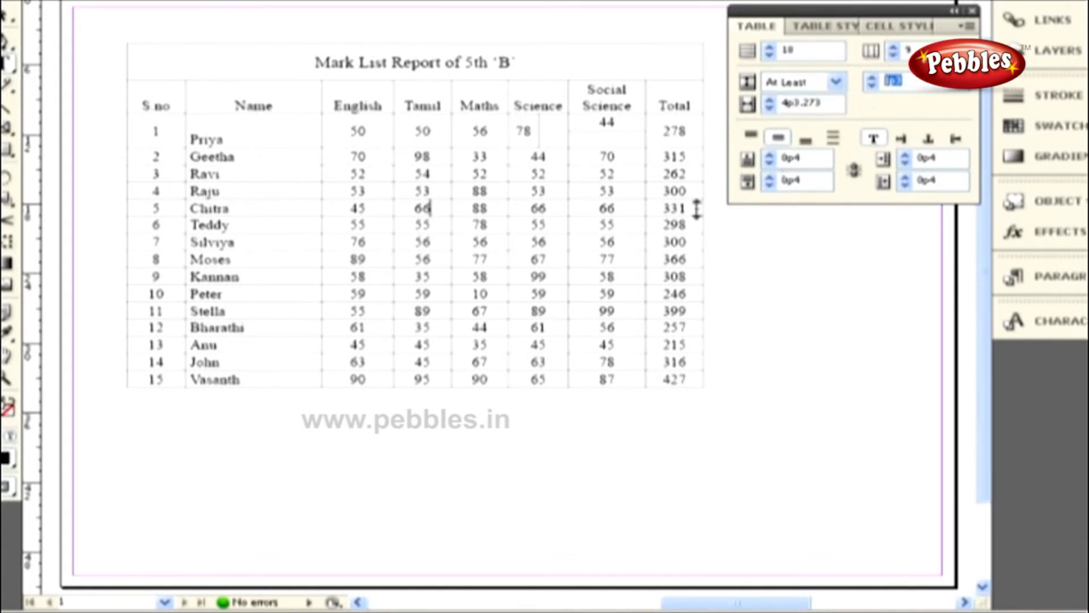
- Add the filler text "vrfbvchrbfhbrfbvbrfhbvbrnrf" after 66 in row 5's Tamil cell
{"action": "left_click", "coordinate": [442, 207]}
{"action": "type", "text": "vrfbv"}
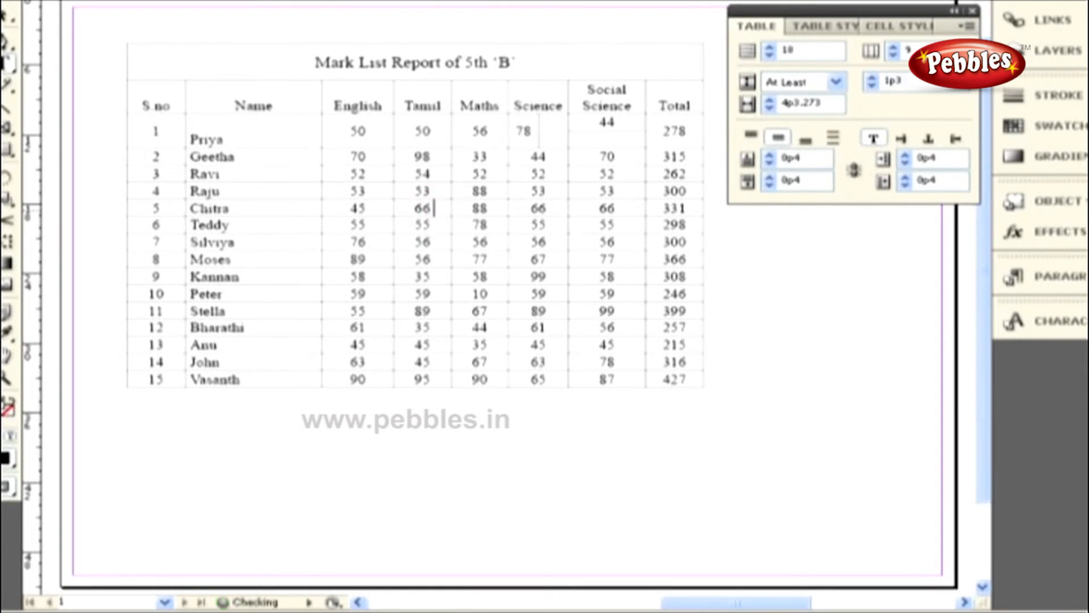
{"action": "type", "text": "hbrfbvbrfhbvbrnrf"}
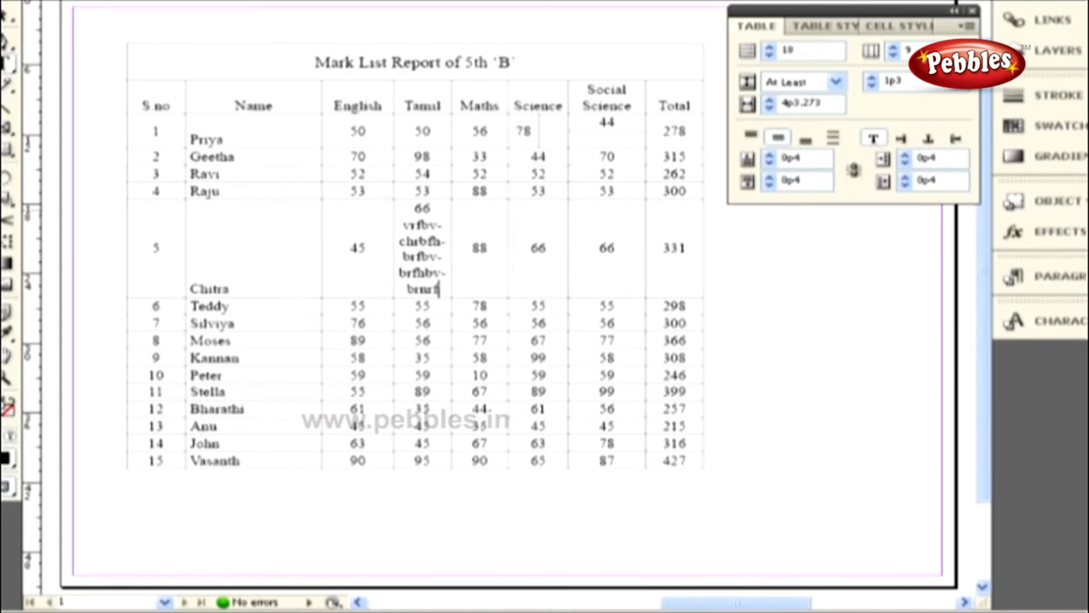
- Set the row height mode for row 5 to Exactly with a height of 1 in
{"action": "left_click", "coordinate": [801, 79]}
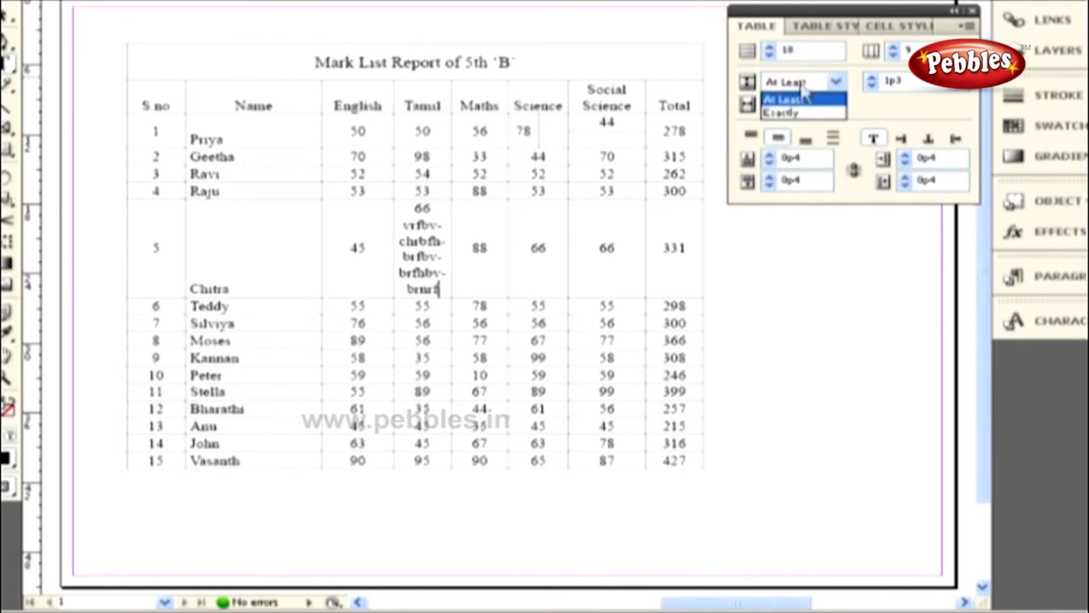
{"action": "left_click", "coordinate": [802, 108]}
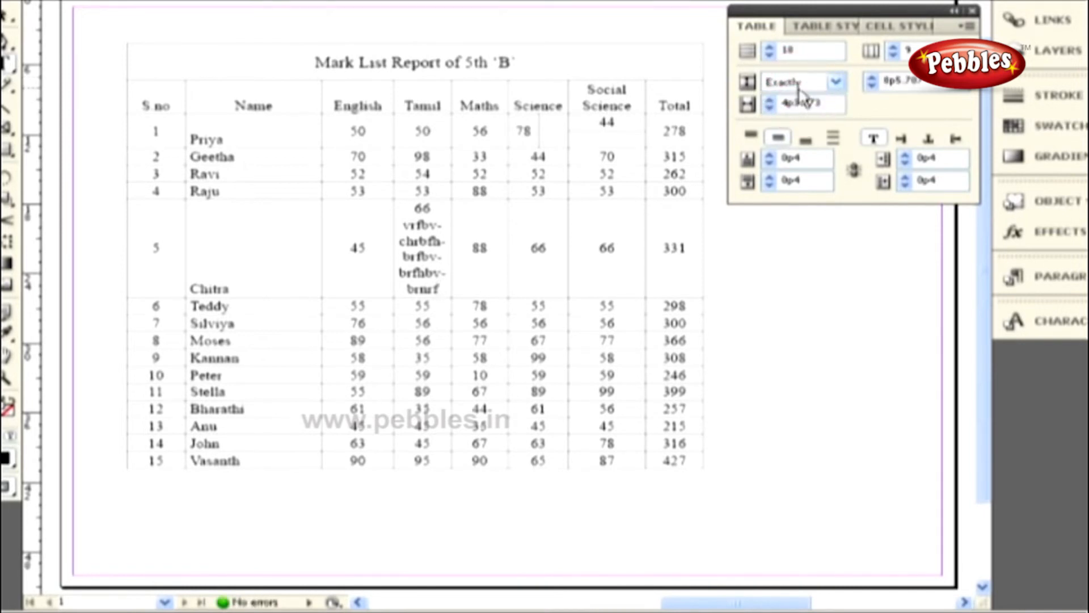
{"action": "left_click_drag", "start_coordinate": [925, 83], "coordinate": [885, 74]}
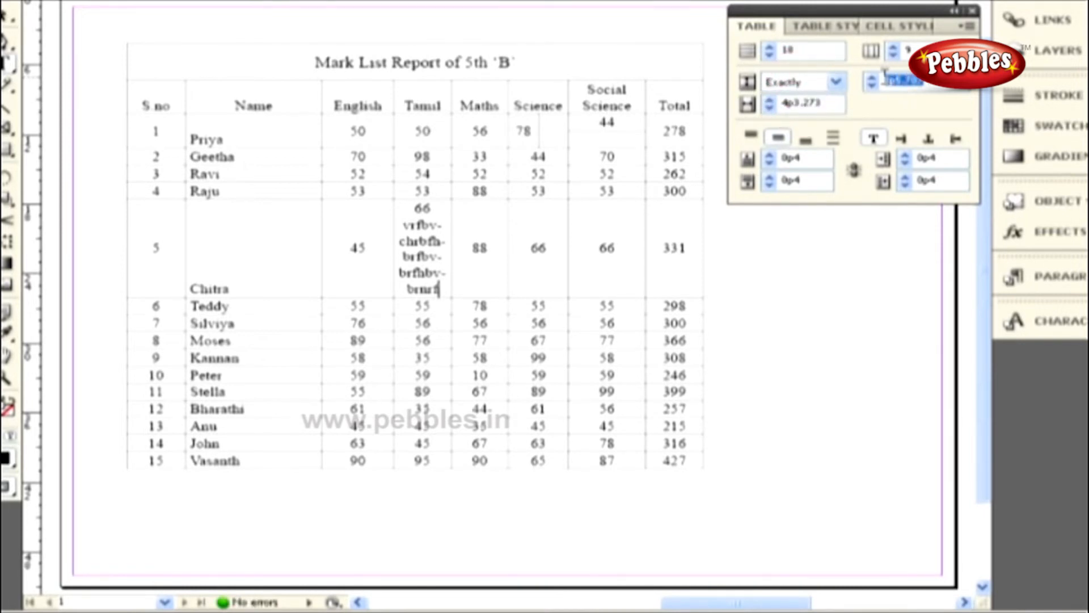
{"action": "type", "text": "1 in"}
{"action": "key", "text": "Return"}
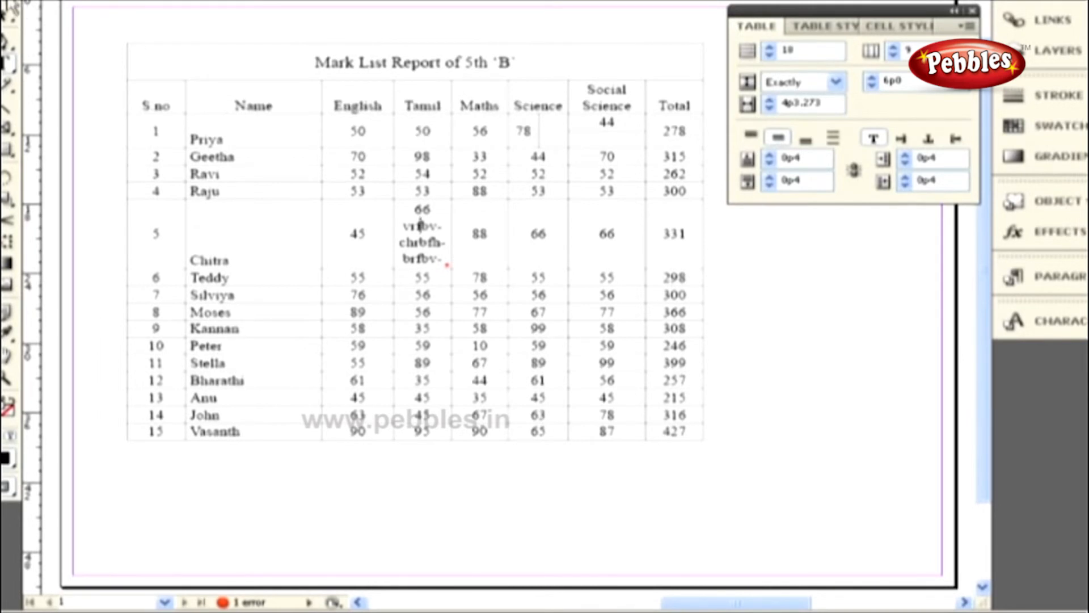
- Delete the three visible lines of filler text below 66 in row 5's Tamil cell
{"action": "left_click", "coordinate": [8, 12]}
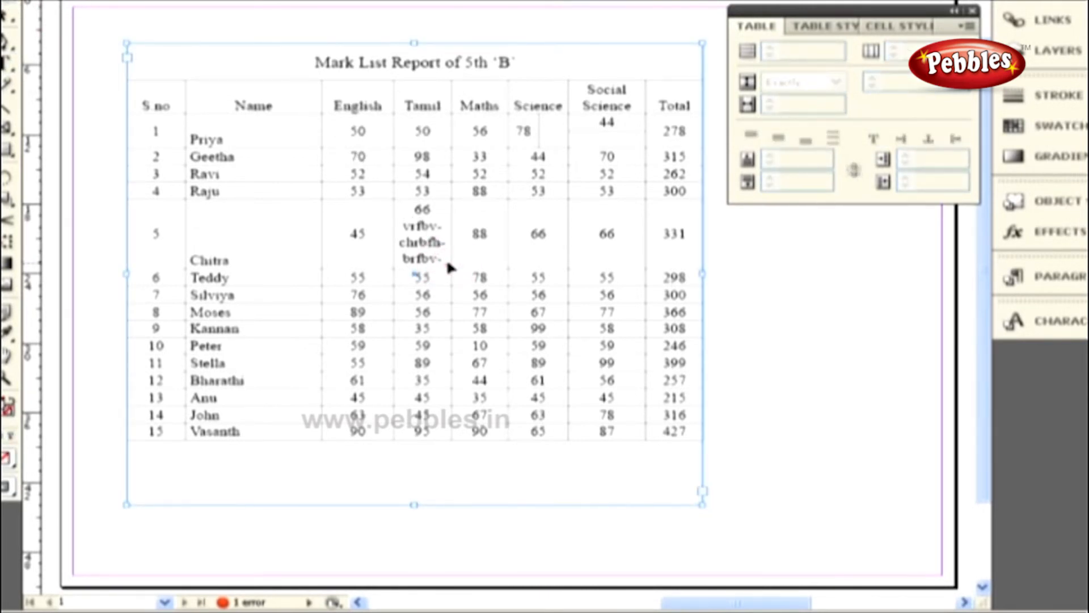
{"action": "double_click", "coordinate": [419, 242]}
{"action": "left_click_drag", "start_coordinate": [403, 225], "coordinate": [444, 253]}
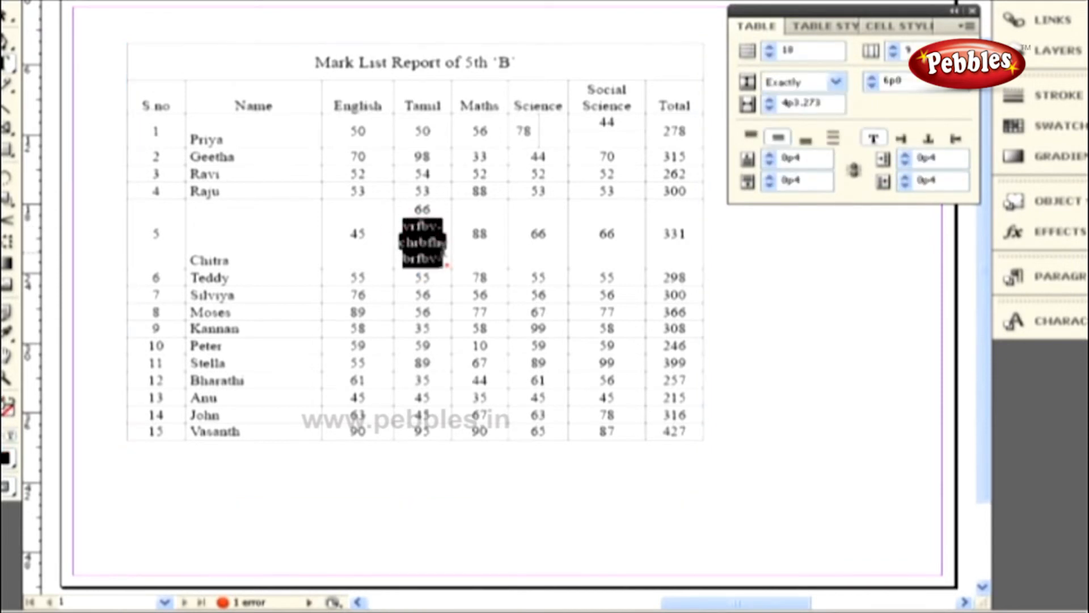
{"action": "key", "text": "BackSpace"}
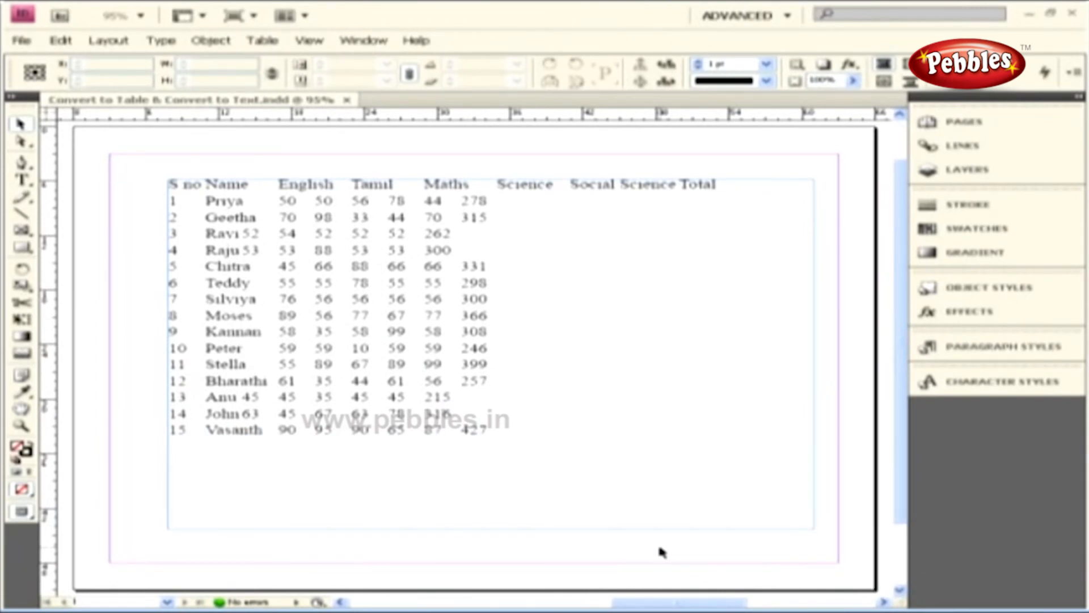
- Select the whole mark list text, from the heading line through row 15, and open the Convert Text to Table settings
{"action": "left_click", "coordinate": [401, 300]}
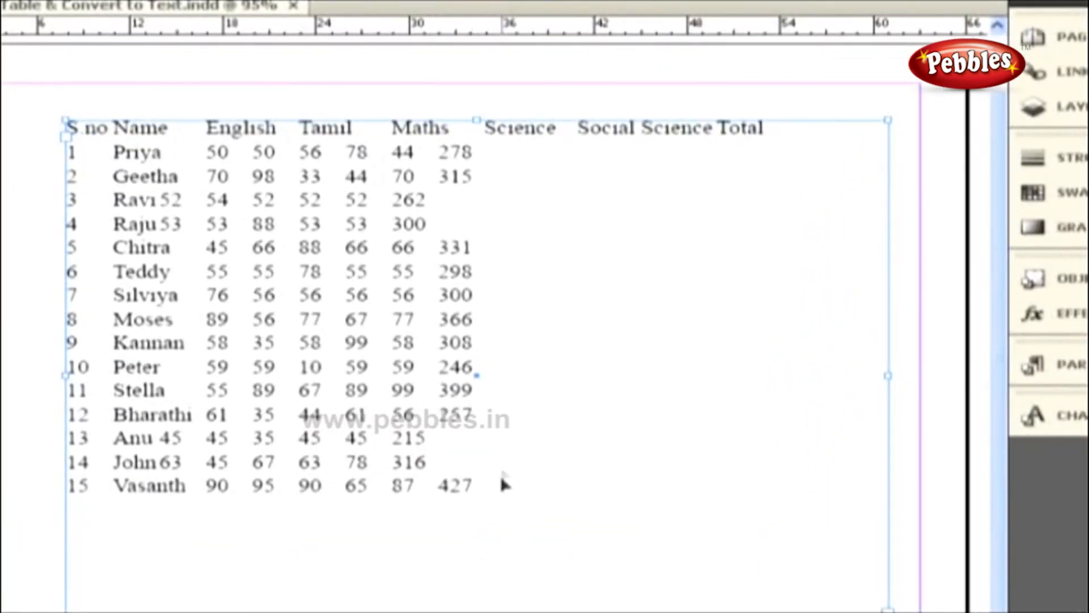
{"action": "left_click", "coordinate": [499, 484]}
{"action": "left_click_drag", "start_coordinate": [498, 484], "coordinate": [63, 99]}
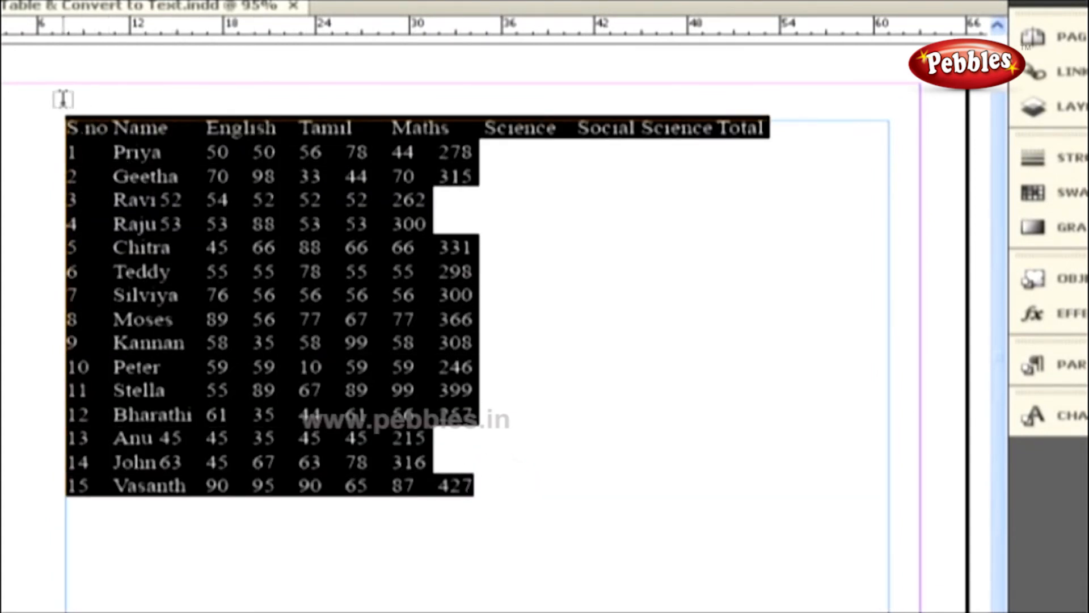
{"action": "right_click", "coordinate": [148, 18]}
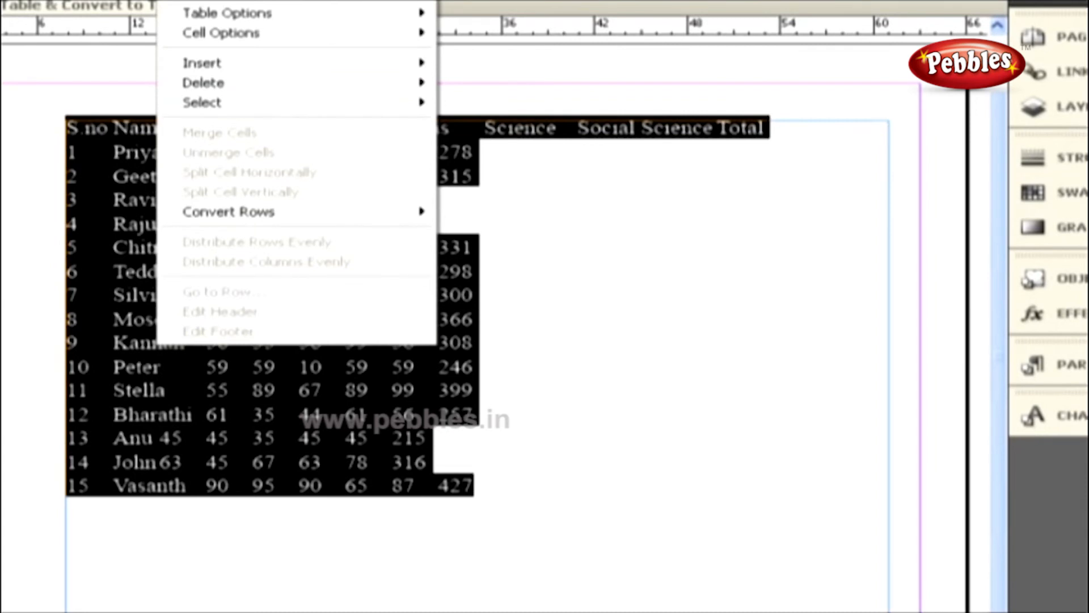
{"action": "left_click", "coordinate": [244, 0]}
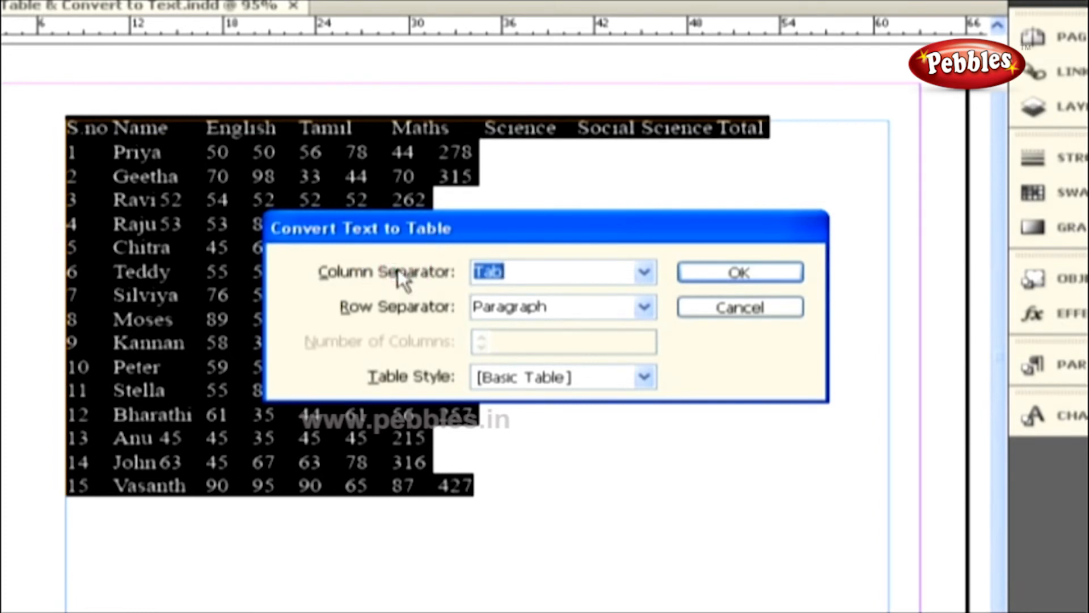
- Set the text conversion's column separator to Tab and its row separator to Paragraph
{"action": "key", "text": "Tab"}
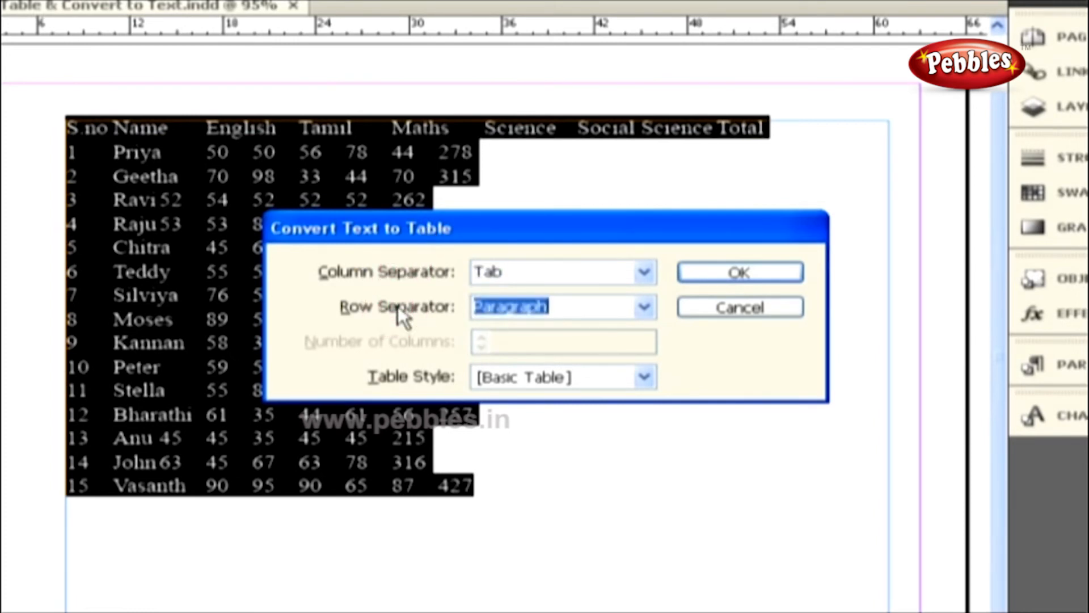
{"action": "key", "text": "shift+Tab"}
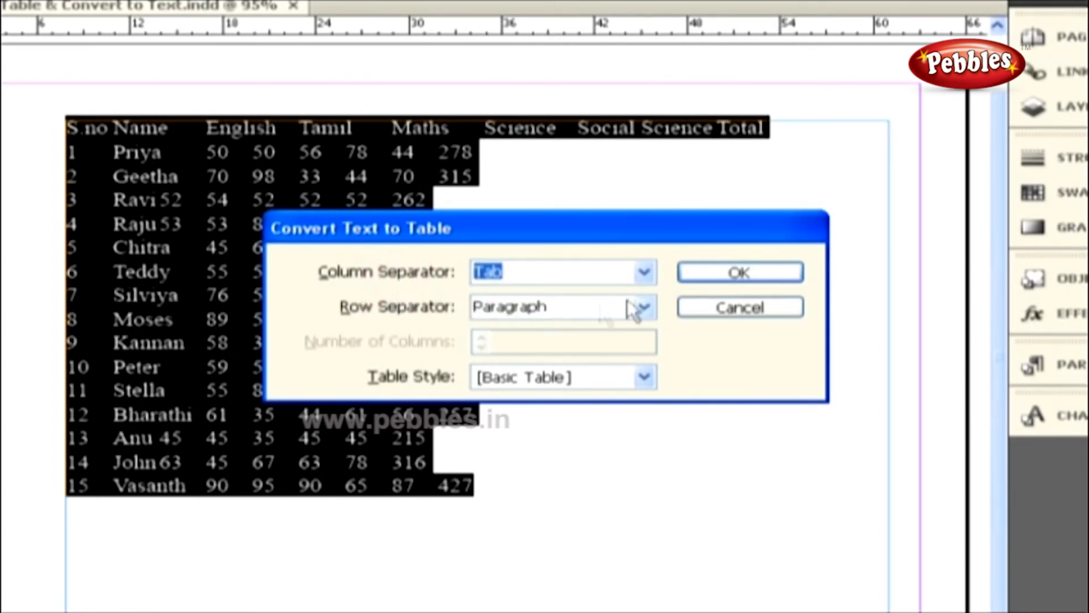
{"action": "left_click", "coordinate": [644, 274]}
{"action": "left_click", "coordinate": [647, 336]}
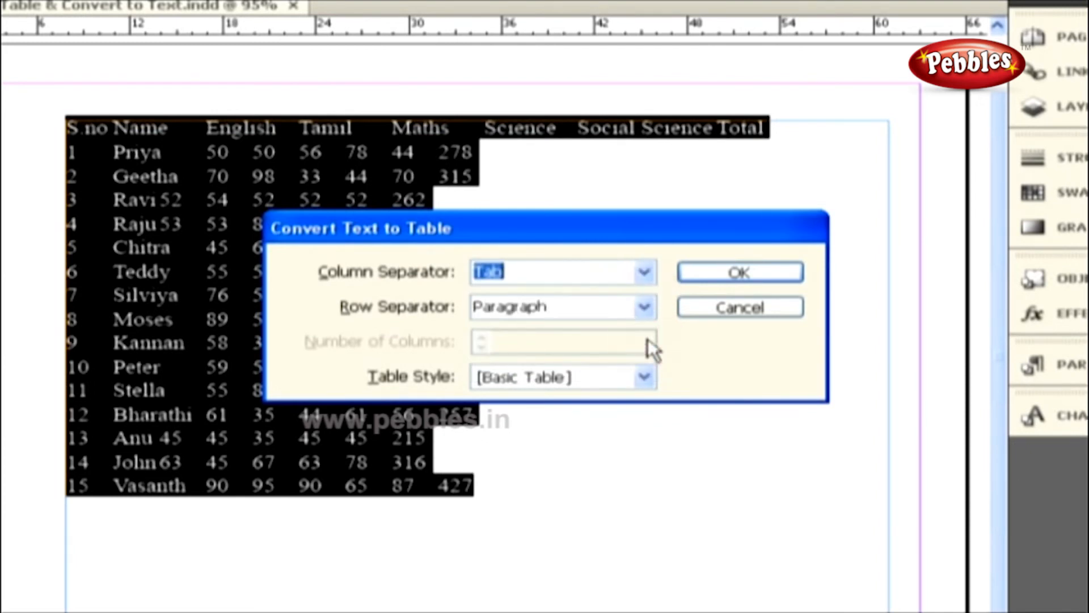
{"action": "key", "text": "Tab"}
{"action": "left_click", "coordinate": [644, 307]}
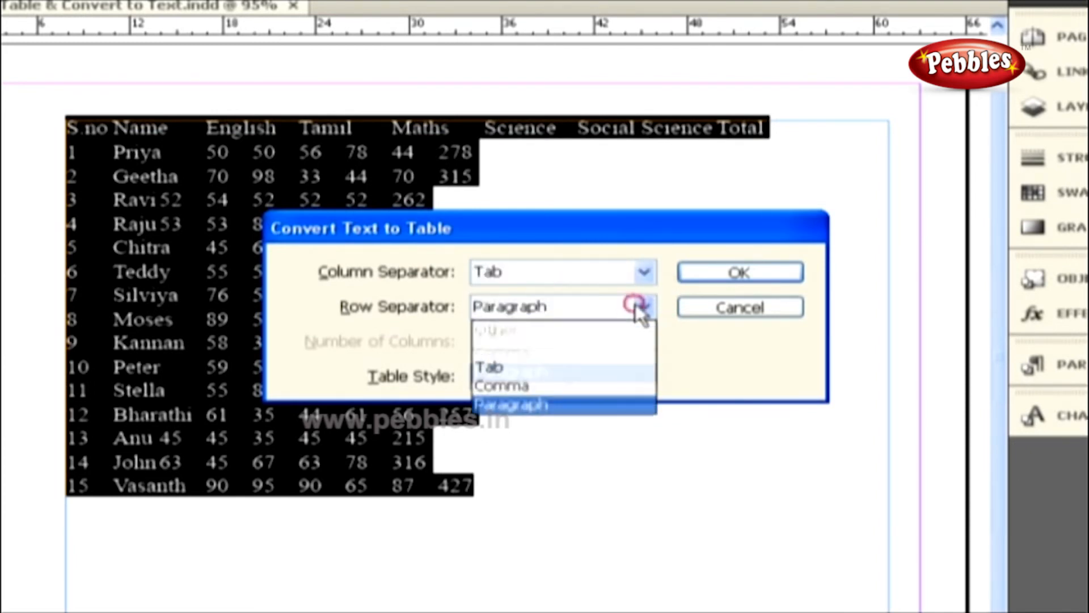
{"action": "left_click", "coordinate": [623, 404]}
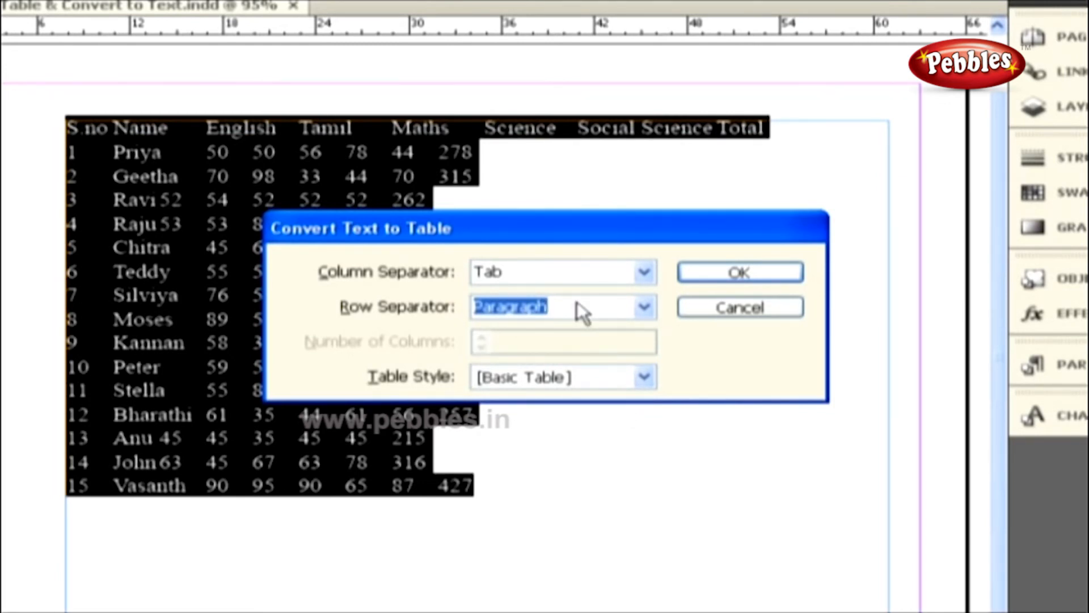
- Choose the [Basic Table] style and convert the selected mark list text to a table
{"action": "key", "text": "Tab"}
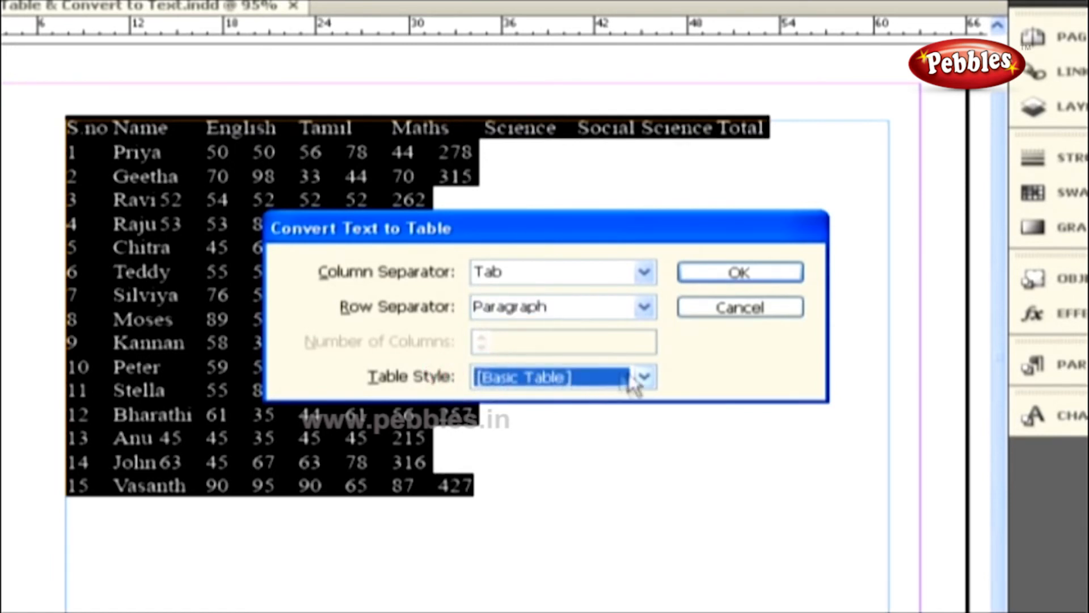
{"action": "left_click", "coordinate": [644, 375]}
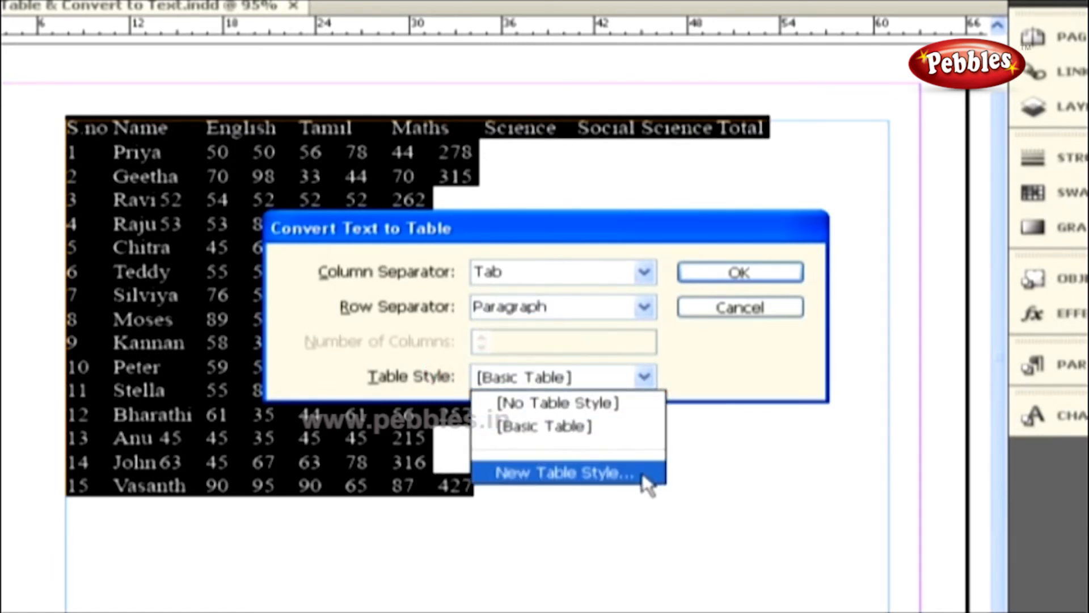
{"action": "left_click", "coordinate": [636, 432]}
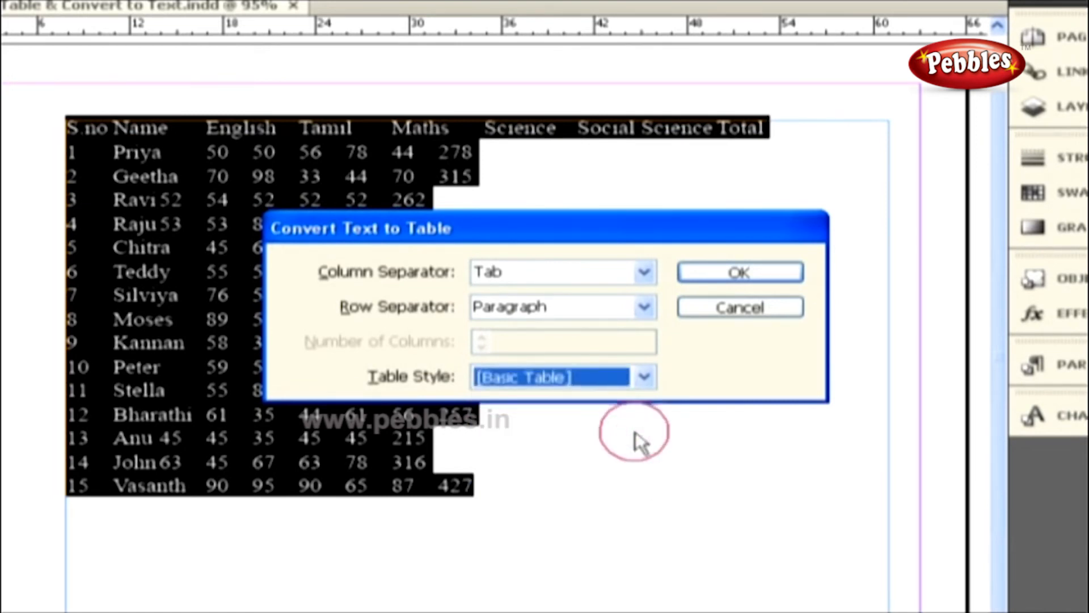
{"action": "left_click", "coordinate": [735, 284]}
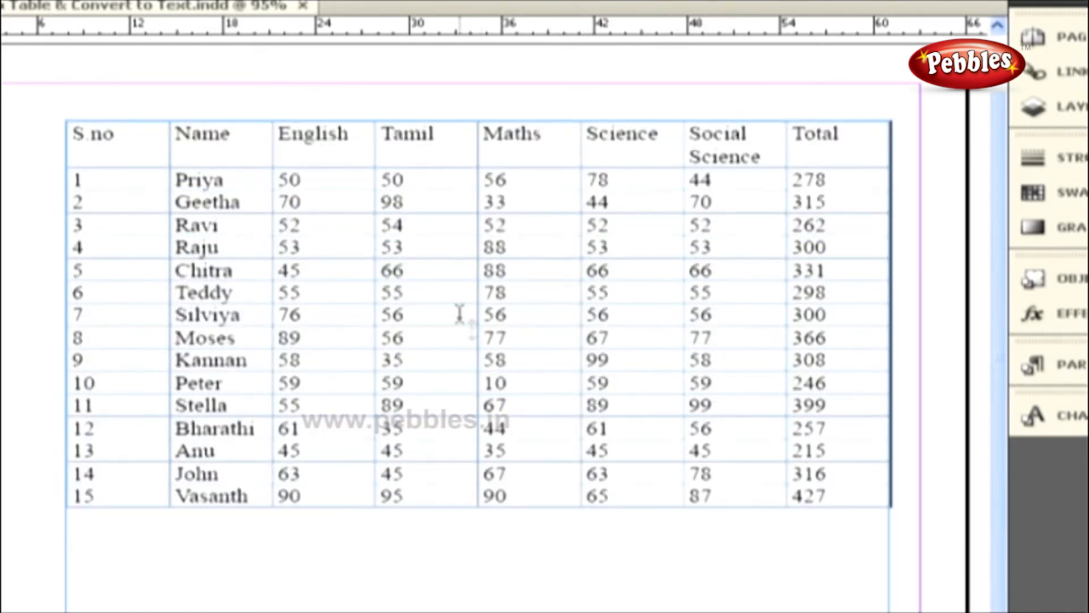
- Select all cells of the mark list table and open the Convert Table to Text settings
{"action": "left_click", "coordinate": [438, 290]}
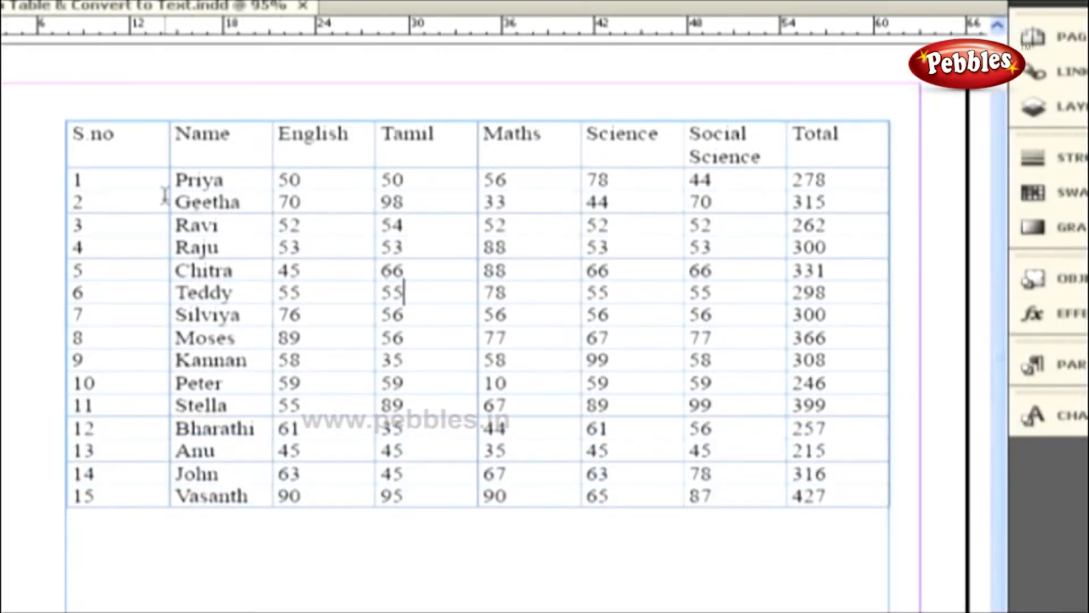
{"action": "left_click_drag", "start_coordinate": [78, 137], "coordinate": [870, 507]}
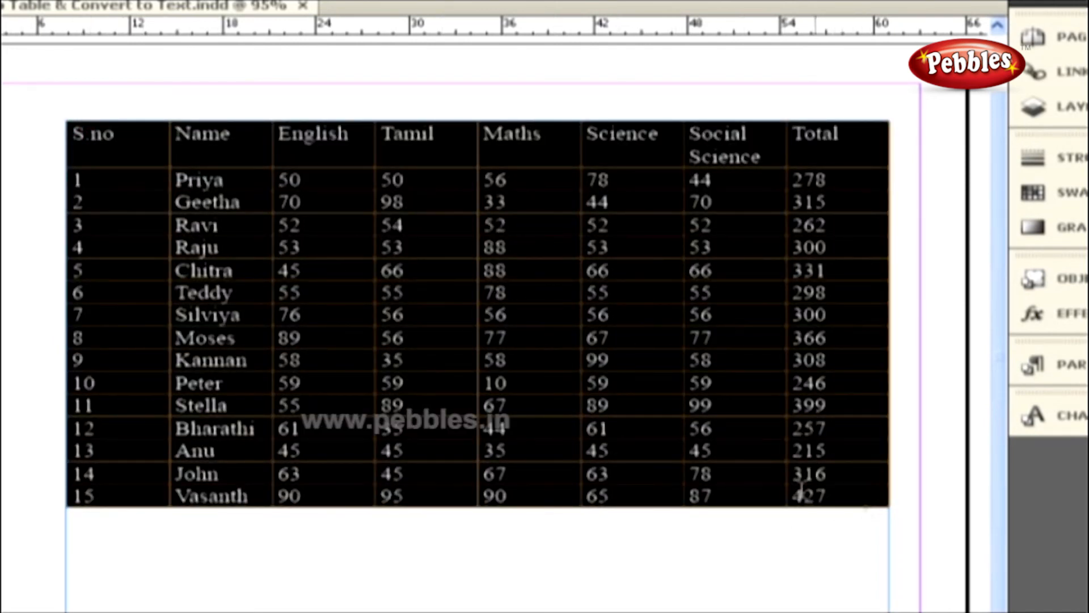
{"action": "left_click", "coordinate": [180, 0]}
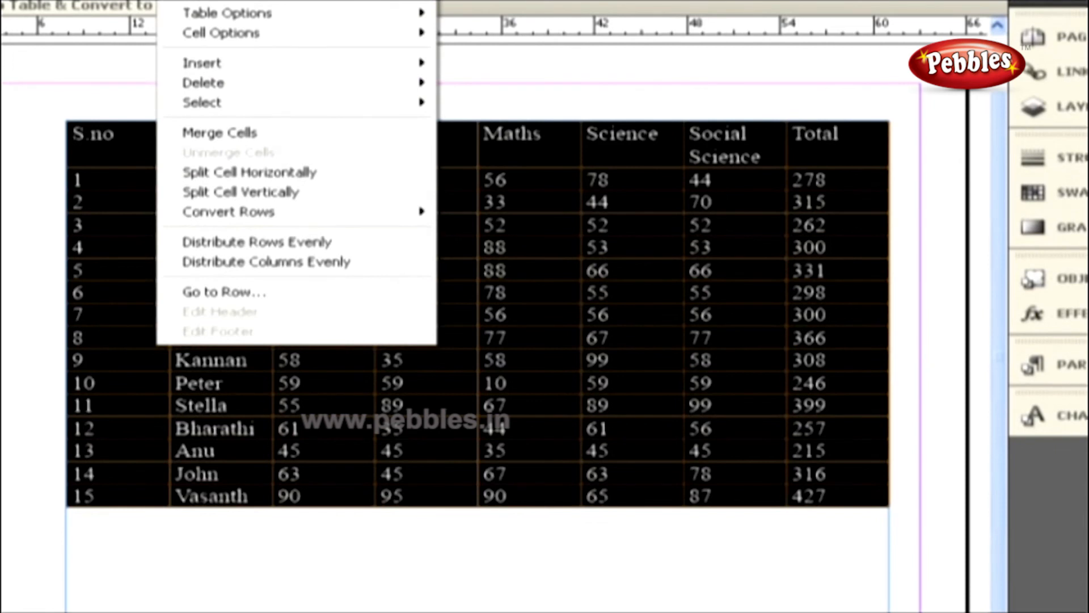
{"action": "left_click", "coordinate": [194, 1]}
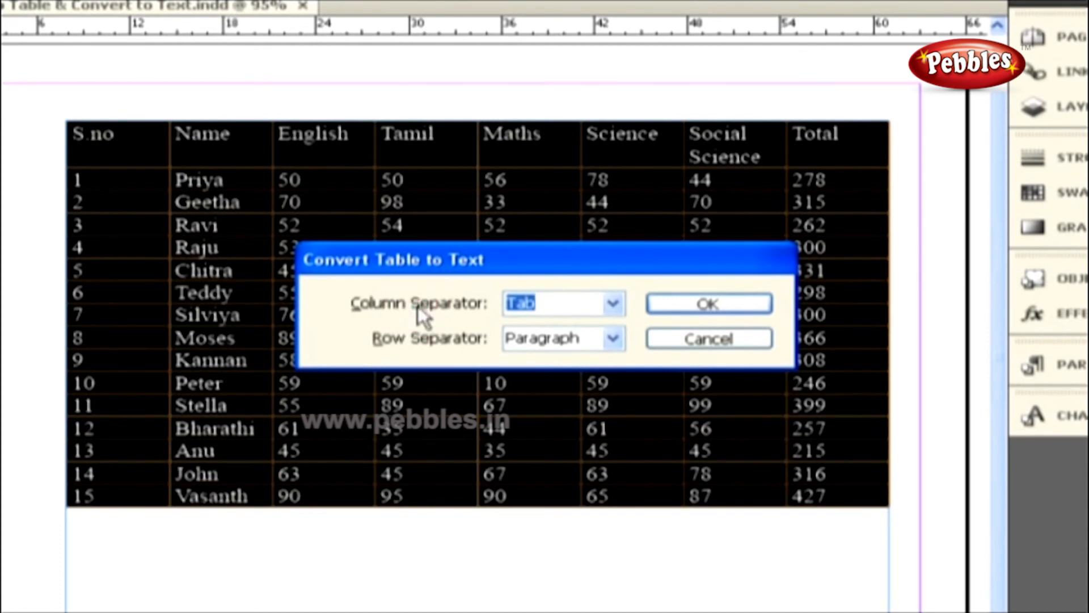
- Convert the table back to text with Tab as the column separator and Paragraph as the row separator
{"action": "key", "text": "Tab"}
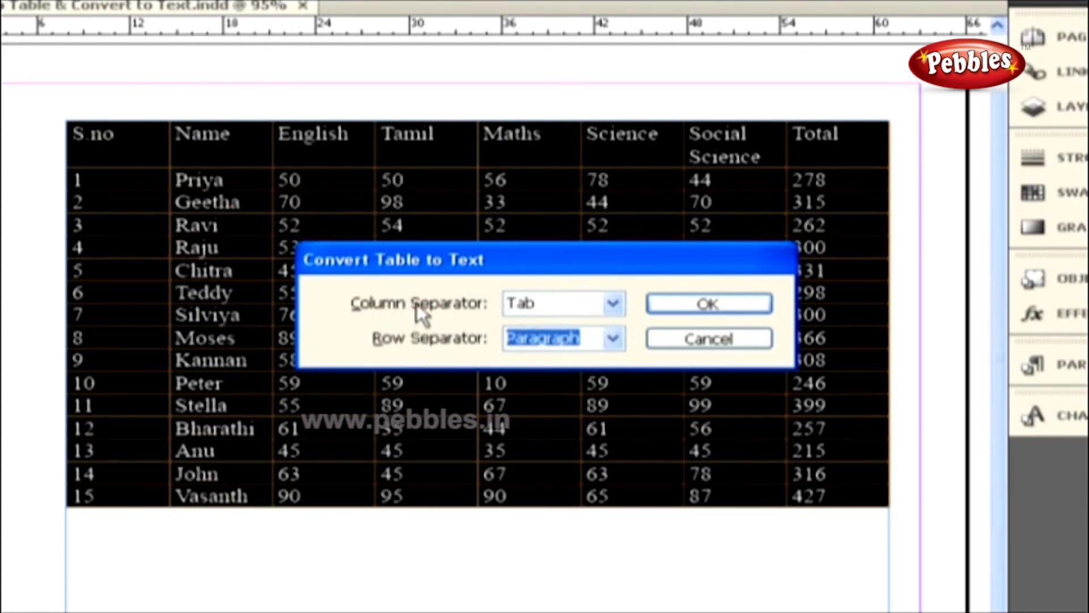
{"action": "key", "text": "shift+Tab"}
{"action": "left_click", "coordinate": [613, 303]}
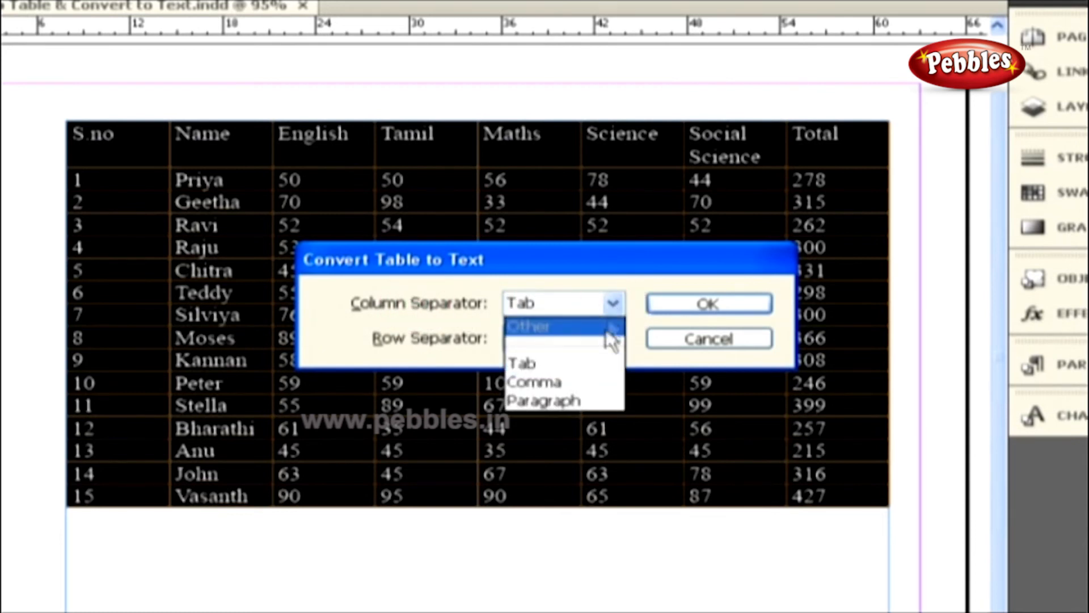
{"action": "left_click", "coordinate": [597, 362]}
{"action": "left_click", "coordinate": [584, 339]}
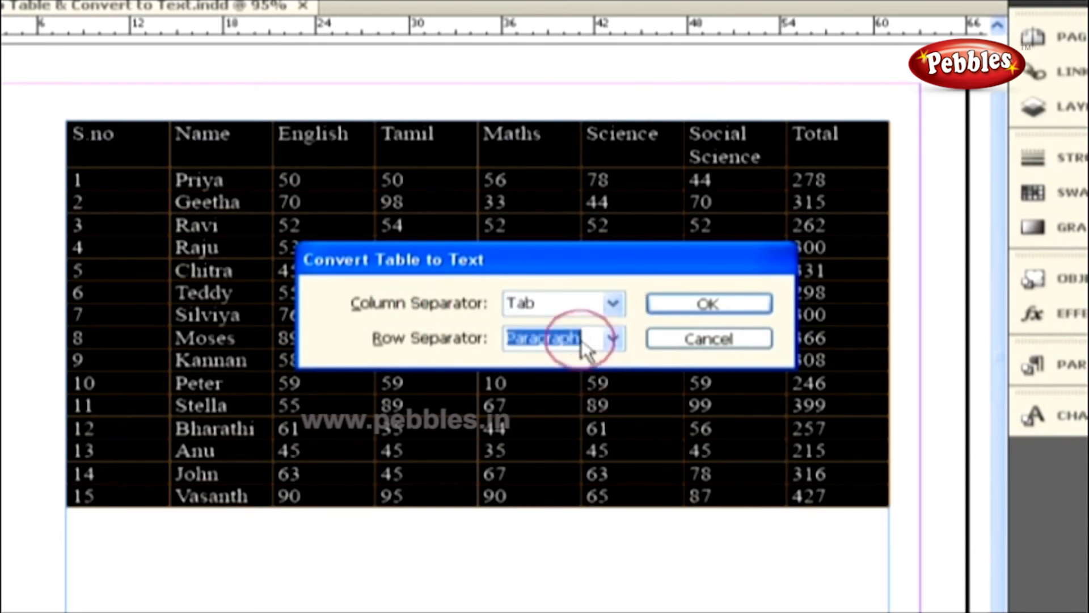
{"action": "left_click", "coordinate": [613, 339]}
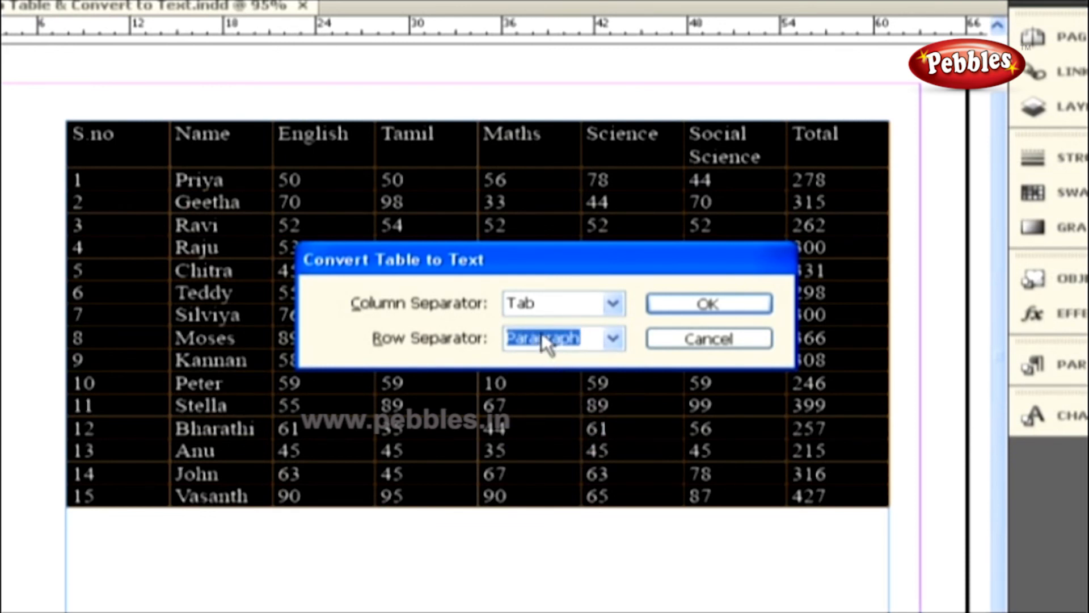
{"action": "left_click", "coordinate": [698, 304]}
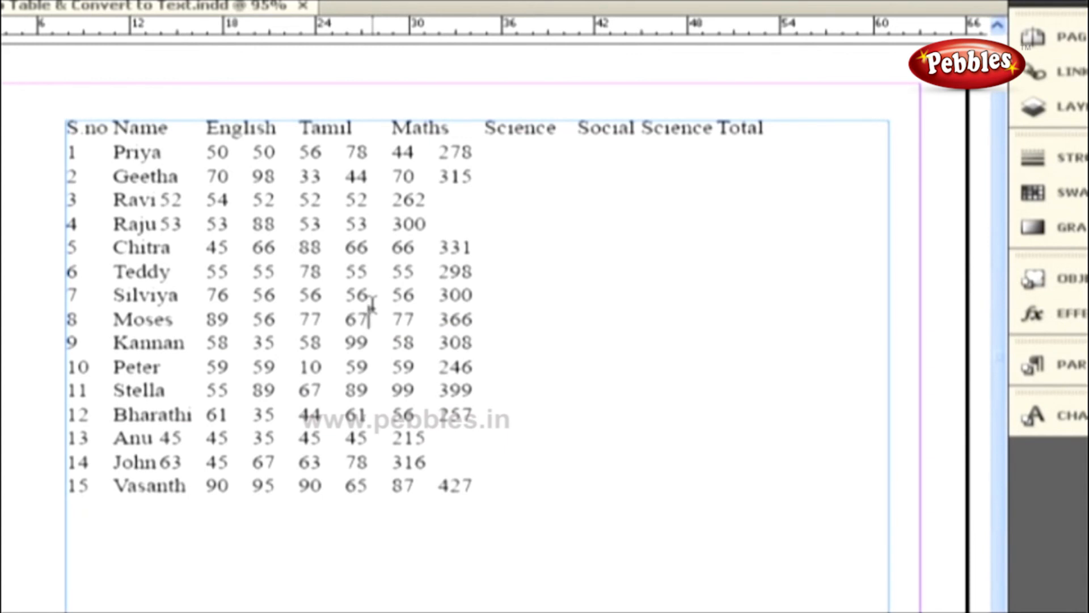
- Show hidden characters and inspect the tab marks and the paragraph mark in row 5 of the mark list
{"action": "left_click", "coordinate": [54, 1]}
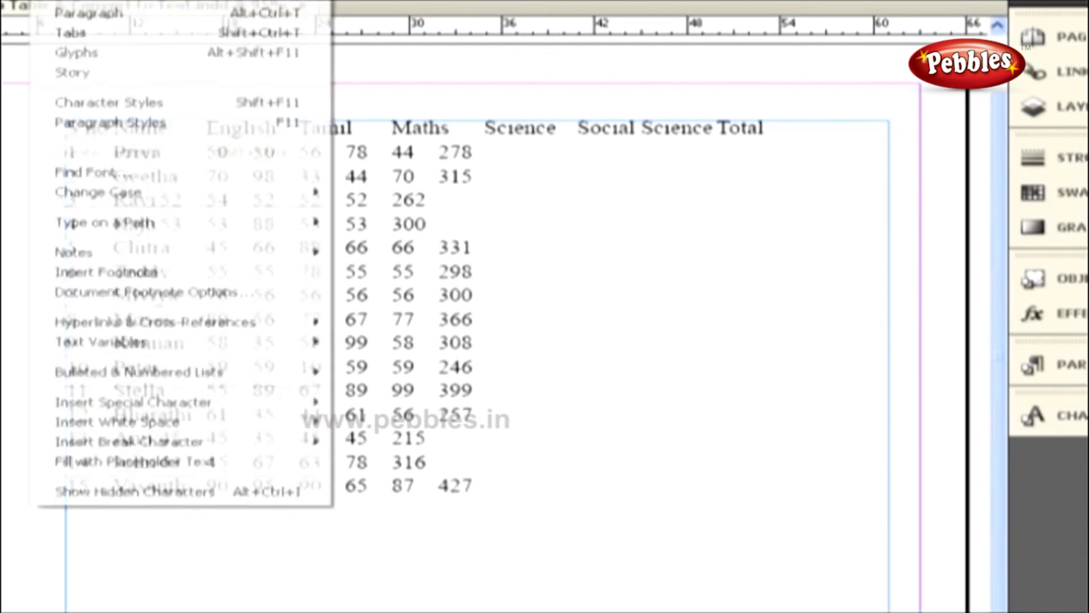
{"action": "left_click", "coordinate": [130, 496]}
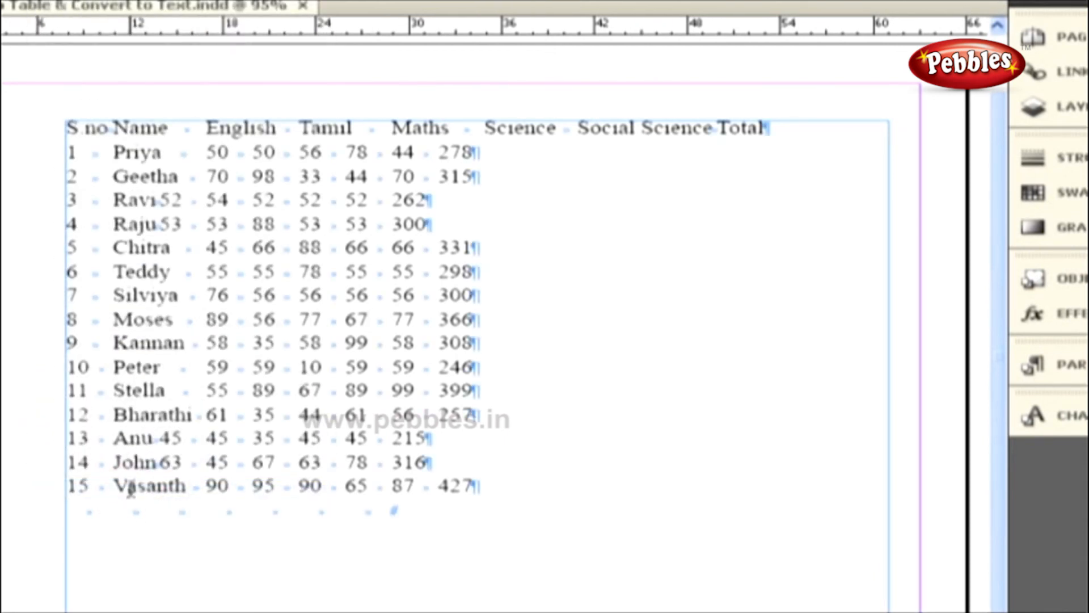
{"action": "left_click", "coordinate": [185, 251]}
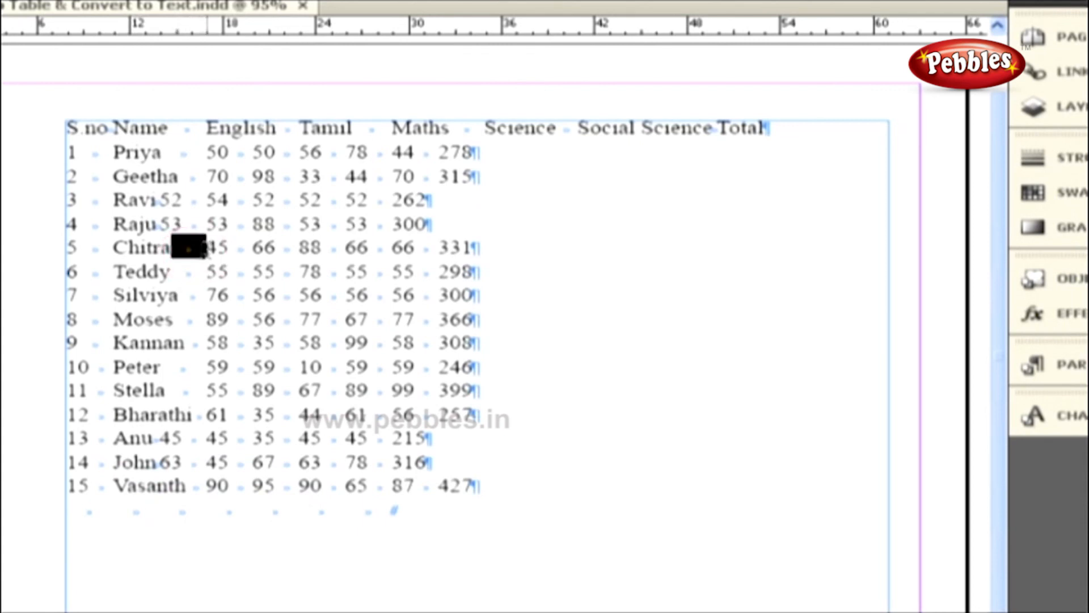
{"action": "double_click", "coordinate": [237, 250]}
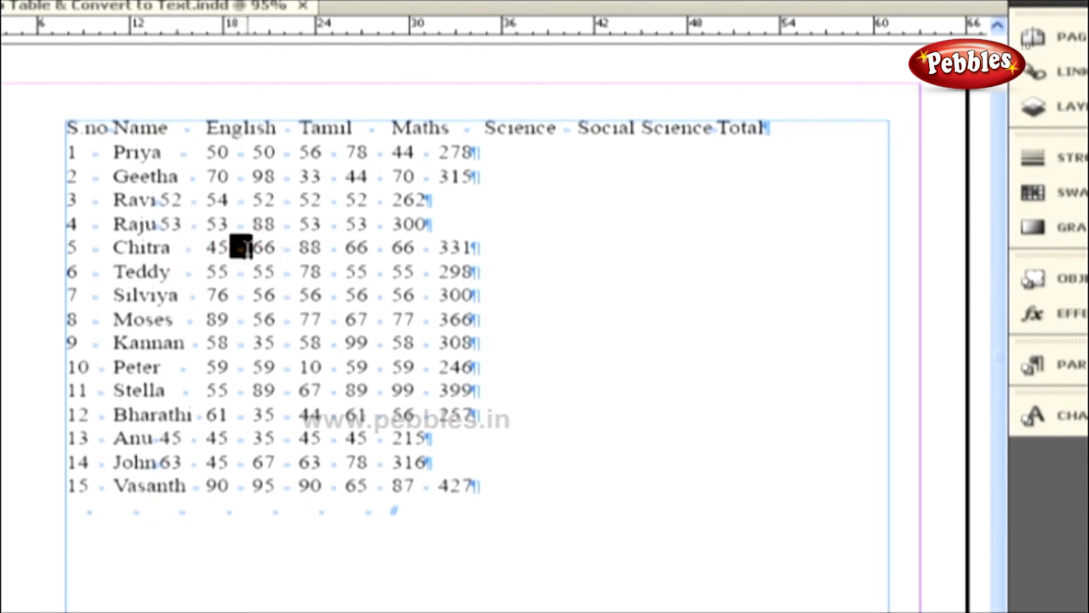
{"action": "left_click", "coordinate": [483, 247]}
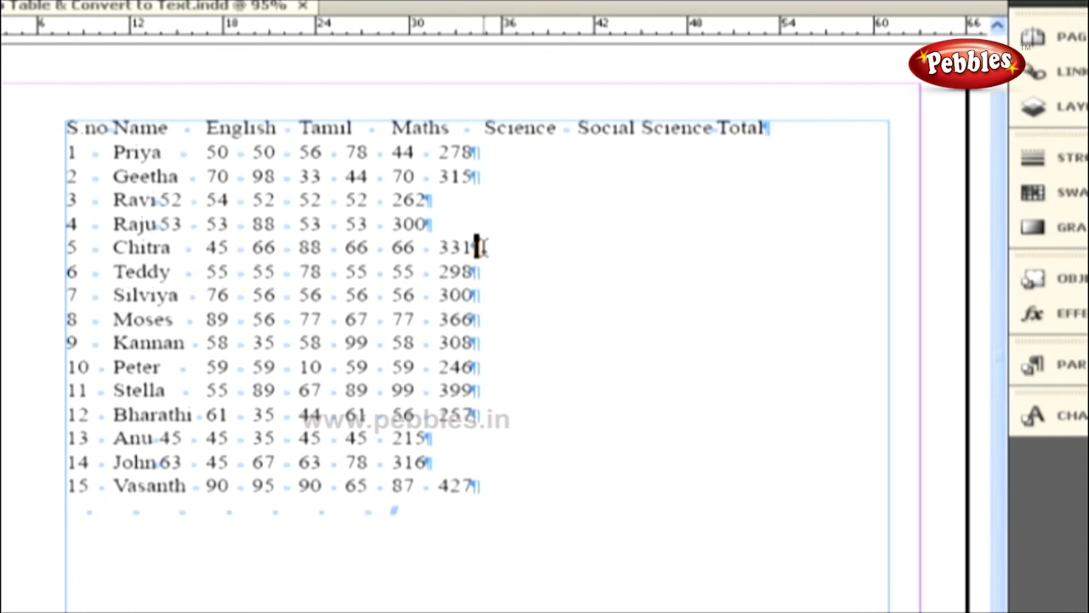
{"action": "left_click", "coordinate": [481, 247]}
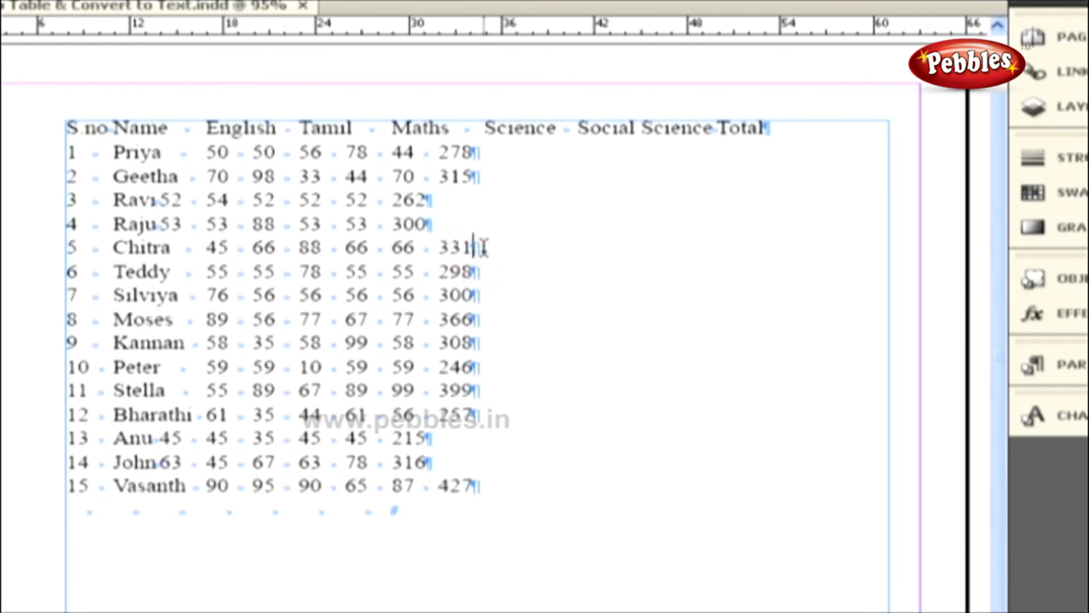